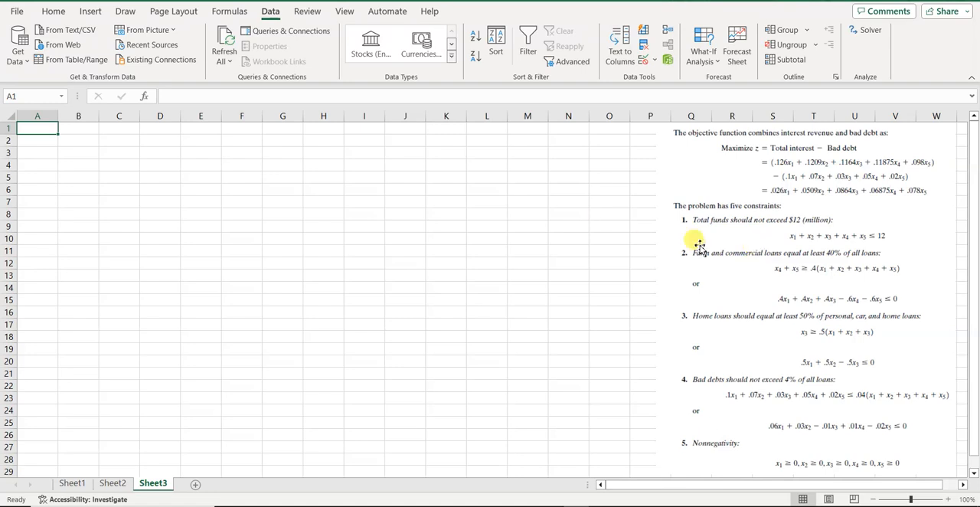
Check in the program options that the Solver Add-in is among the active add-ins, then close the options.
left_click(17, 12)
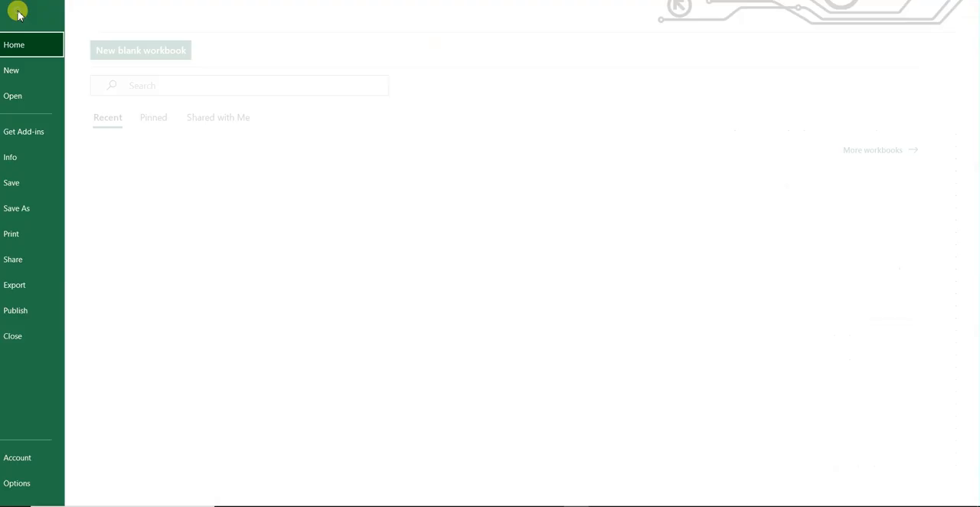
left_click(41, 483)
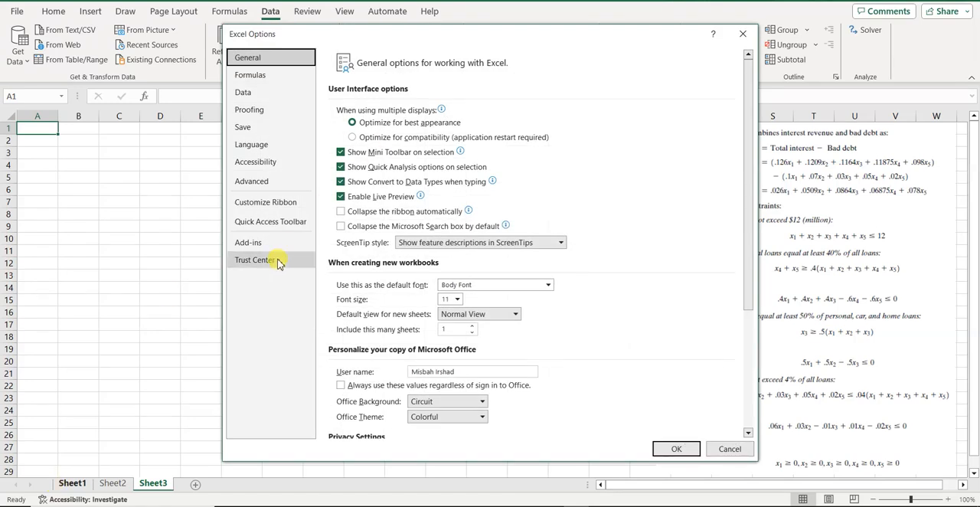
left_click(253, 242)
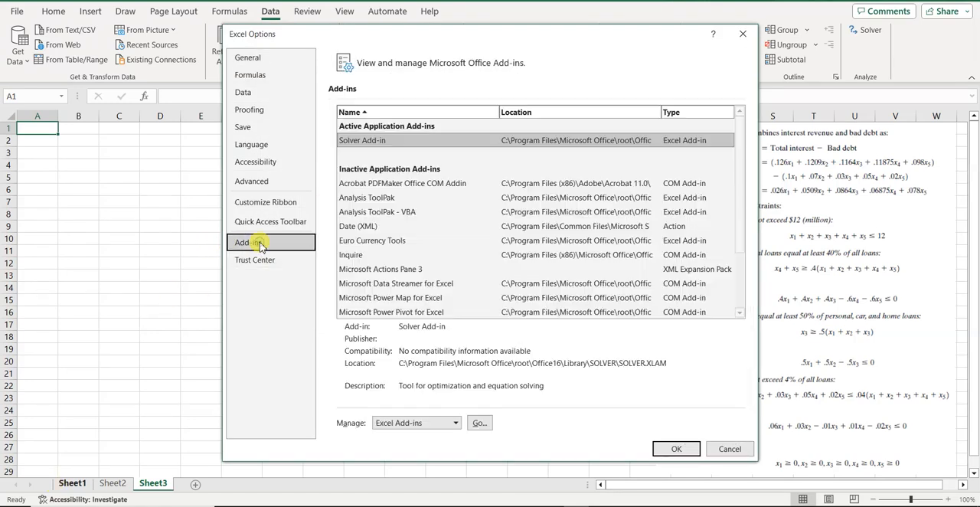
left_click(379, 212)
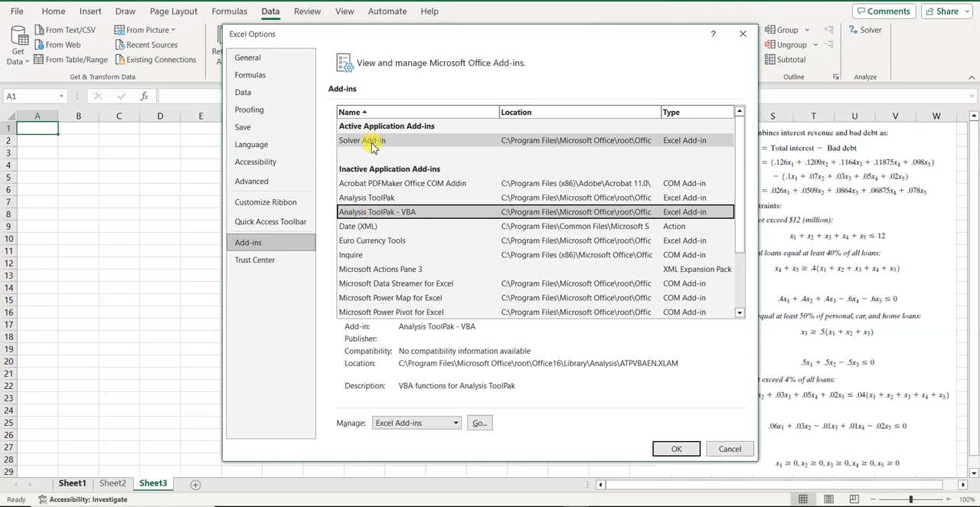
left_click(372, 143)
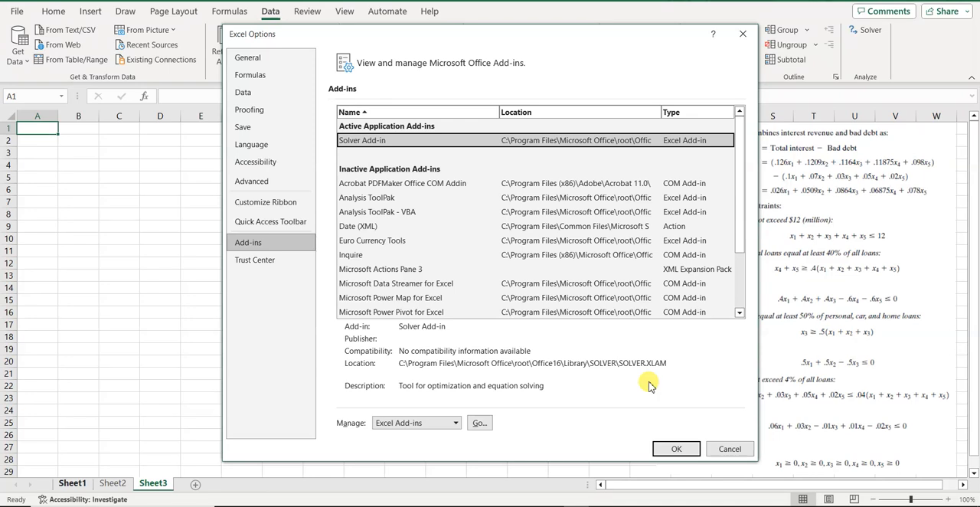
left_click(667, 451)
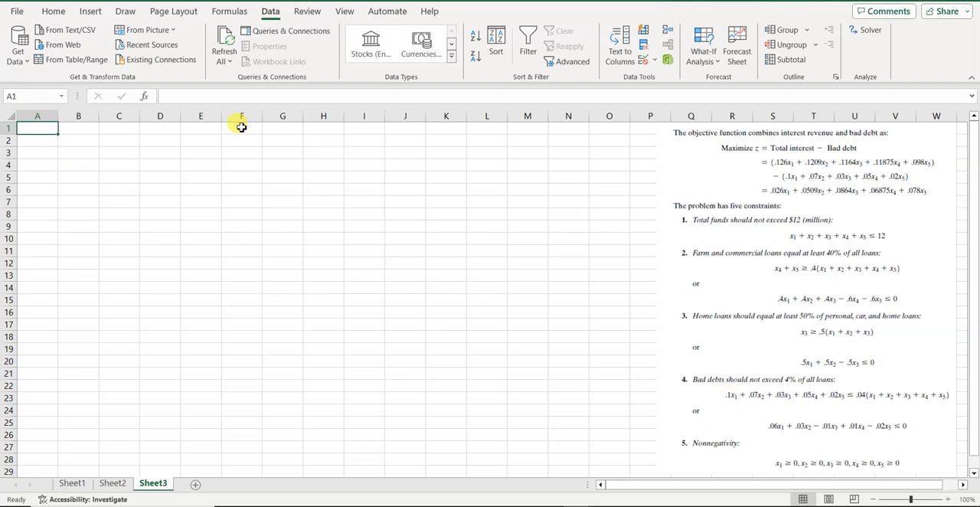
Enter the heading "variables" in cell A1 of Sheet3.
type("vari")
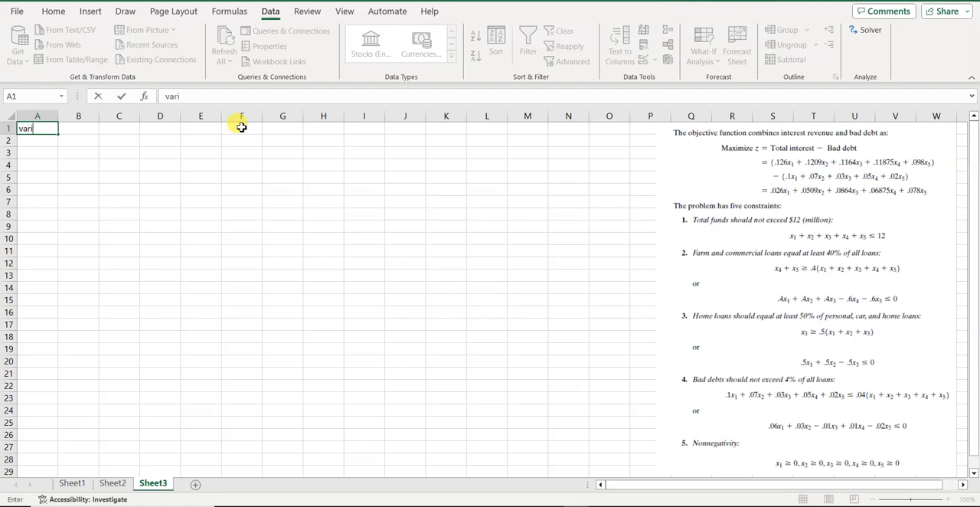
type("ables")
key("Return")
Enter the label "obj. func." in cell A9 and "max" in cell A10.
key("Down")
key("Down")
key("Down")
key("Down")
key("Down")
key("Down")
key("Down")
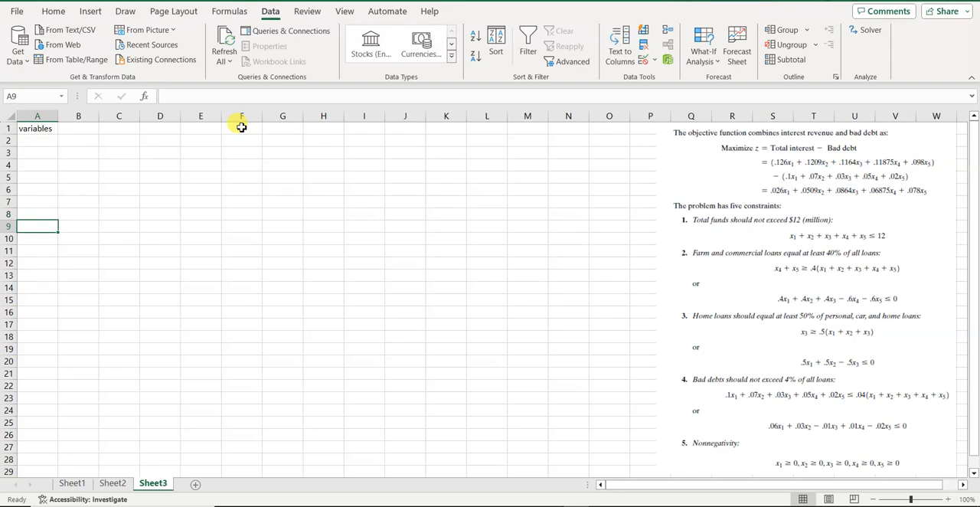
type("obj")
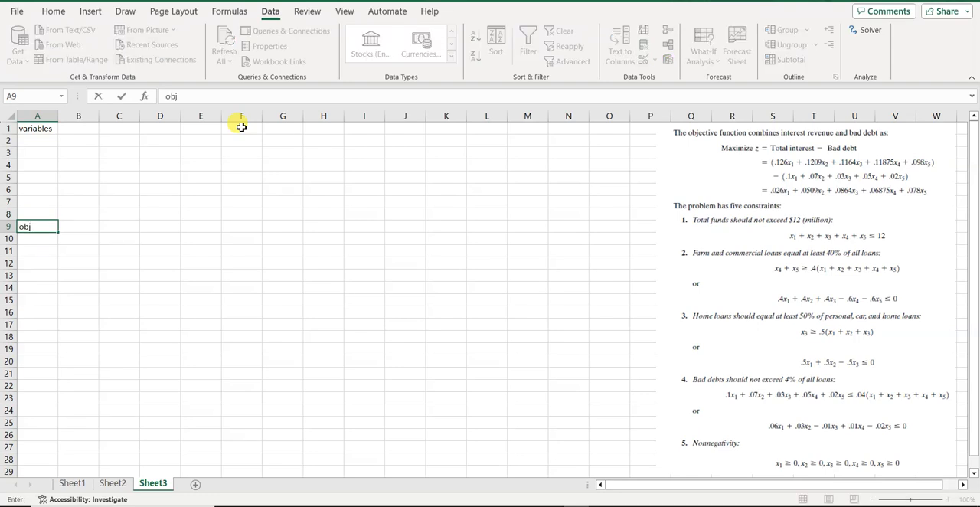
type(". func.")
key("Return")
type("m")
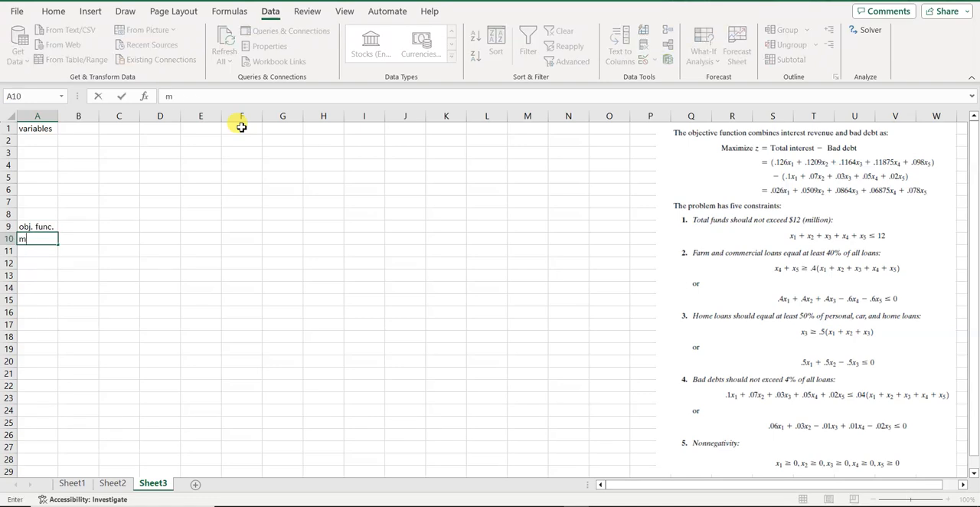
type("ax")
key("Return")
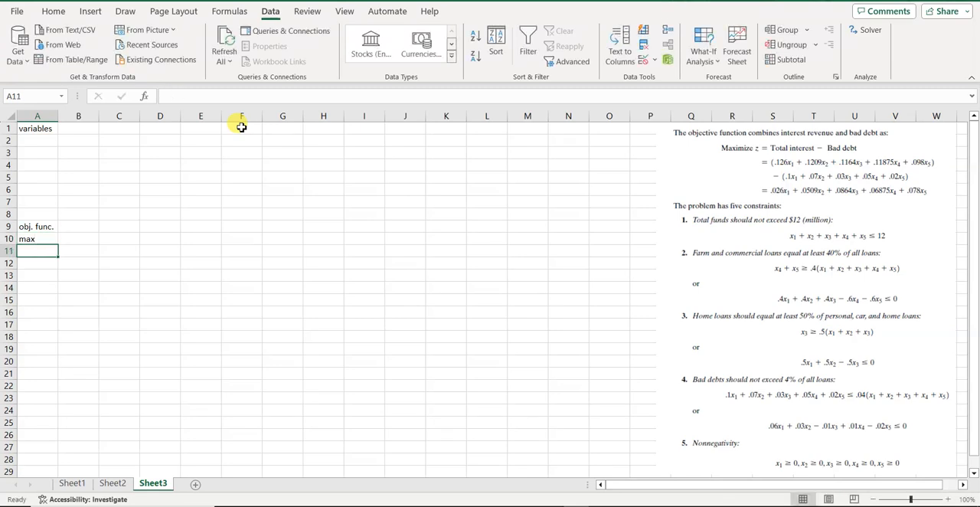
Enter the heading "constraints" in cell A13.
key("Return")
key("Return")
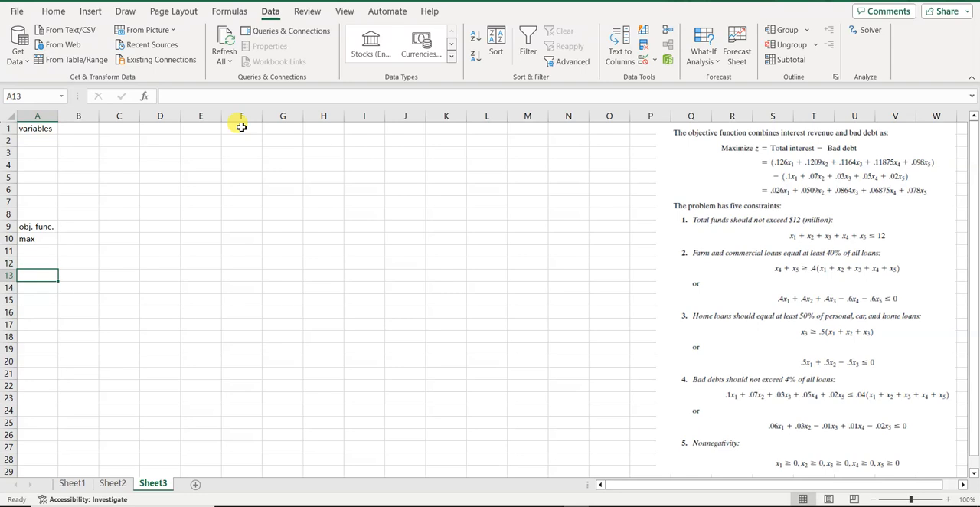
type("constraints")
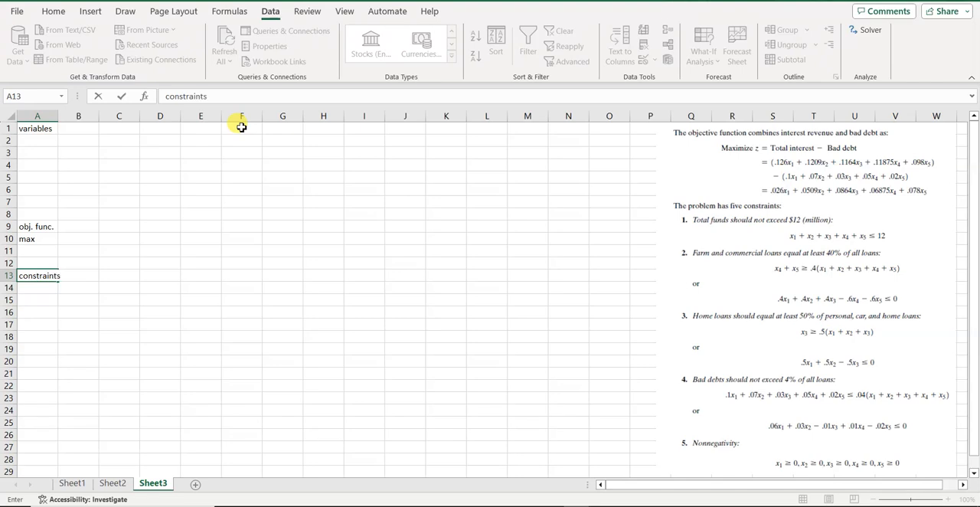
List the variable names x1, x2, x3, x4 and x5 in cells A2 to A6.
left_click(41, 141)
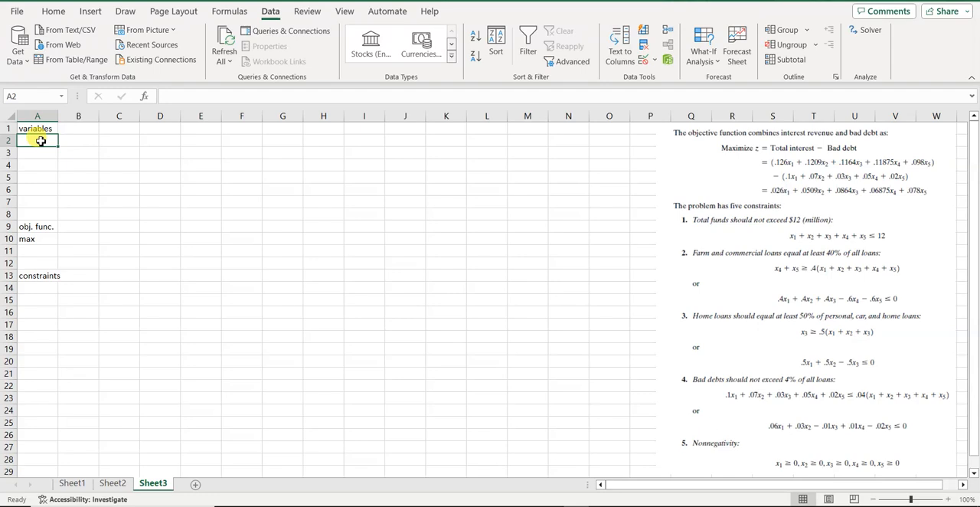
type("x1")
key("Return")
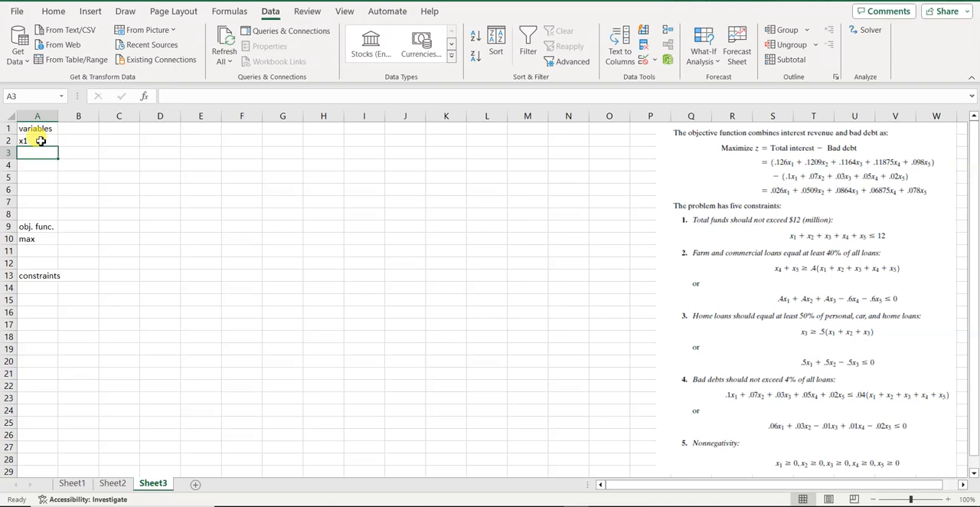
type("x2")
key("Return")
type("x3")
key("Return")
type("x4")
key("Return")
type("x5")
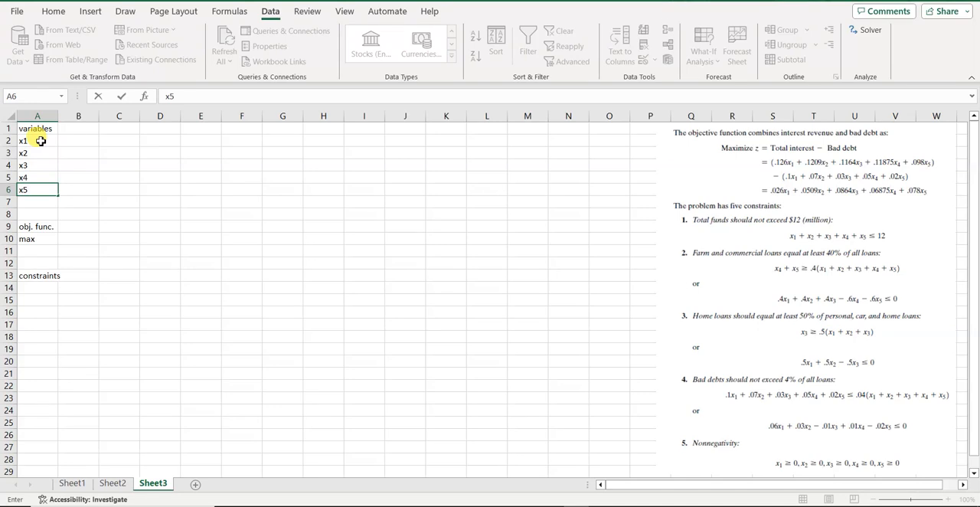
key("Return")
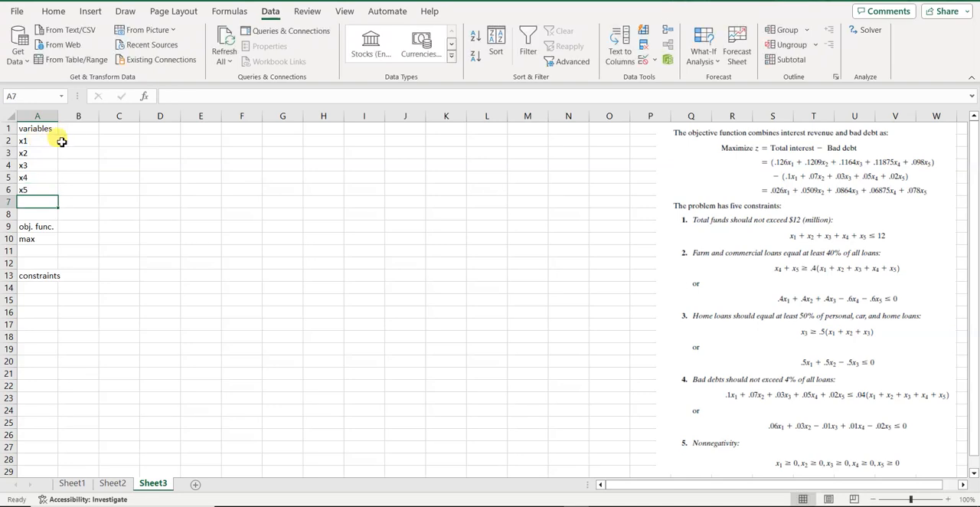
Enter a starting value of 0 for each of the five variables in cells B2 to B6.
left_click(76, 143)
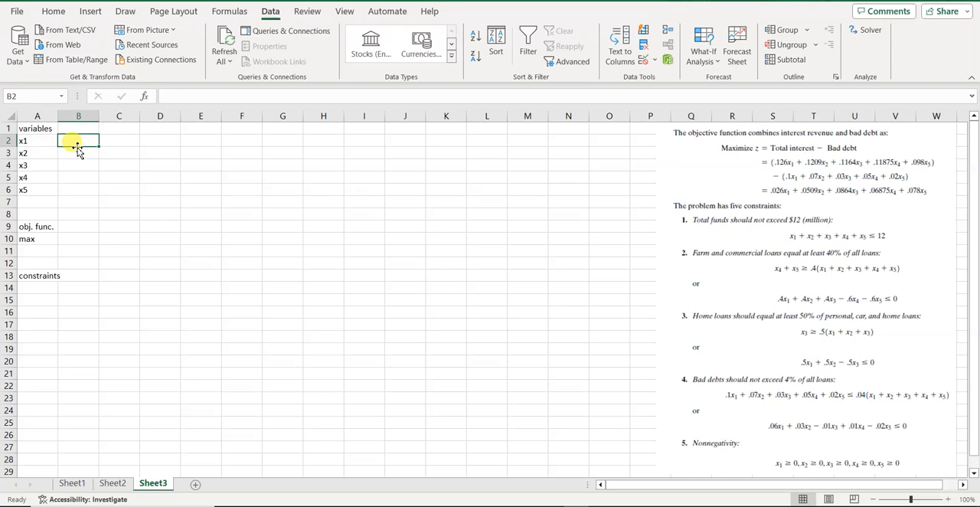
type("0")
key("Return")
type("0")
key("Return")
type("0")
key("Return")
type("0")
key("Return")
type("0")
key("Return")
Begin the objective function formula in cell B10 with the x1 and x2 terms, =.026*B2+.0509*B3.
key("Return")
key("Return")
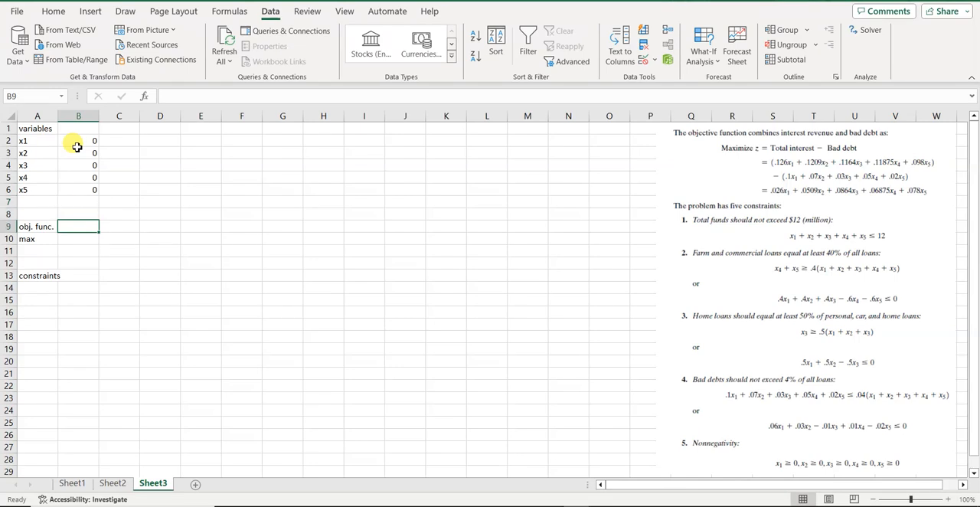
key("Return")
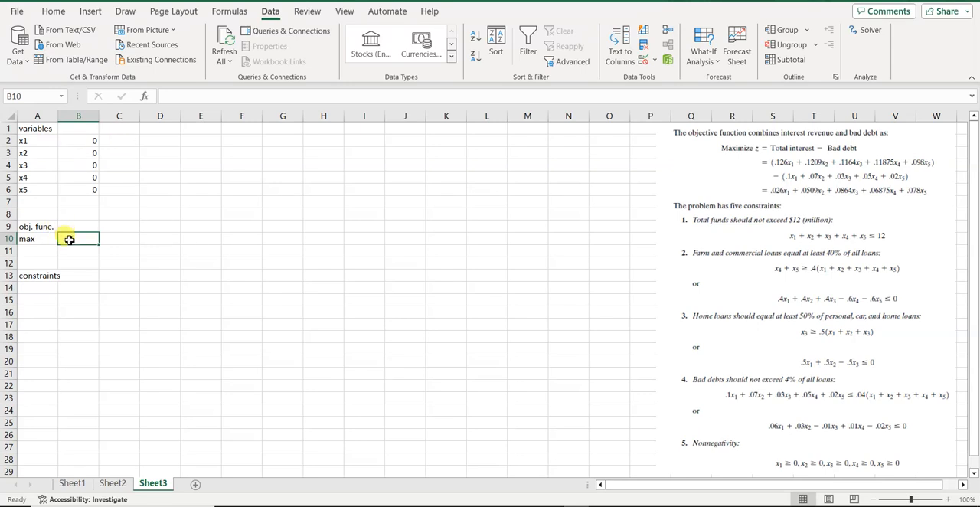
type("=")
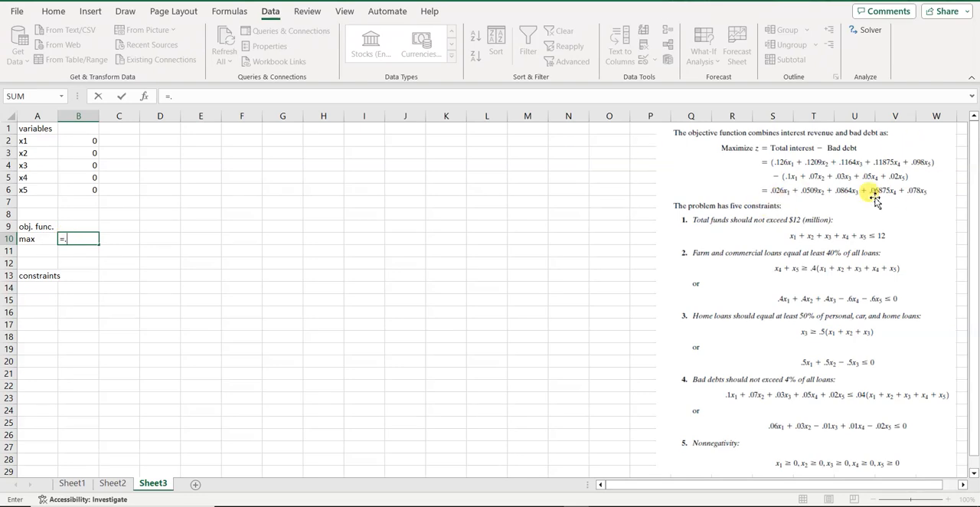
type(".026*")
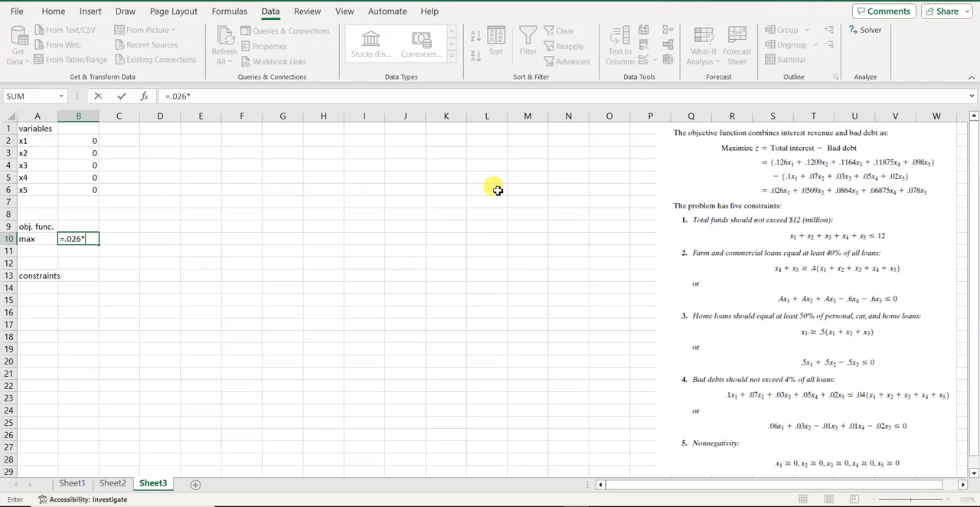
left_click(82, 143)
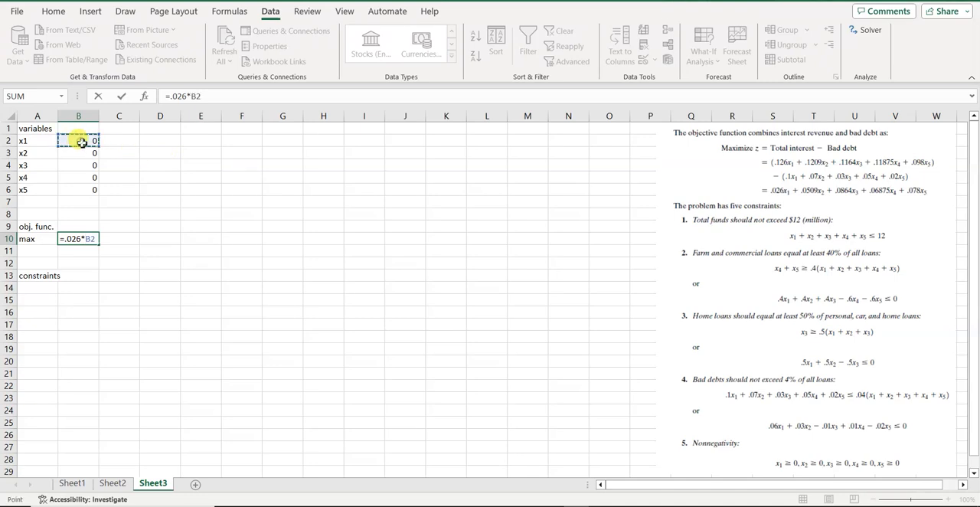
type("+.")
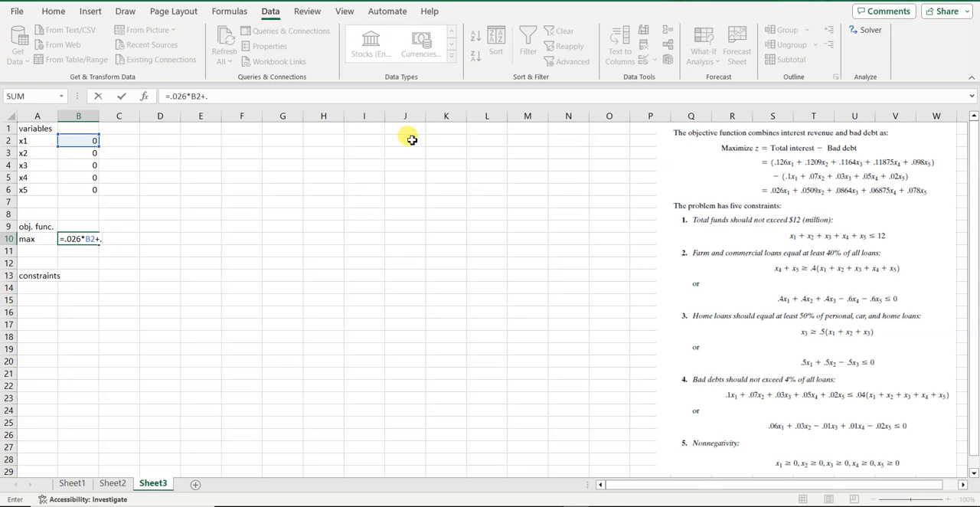
type("0509*")
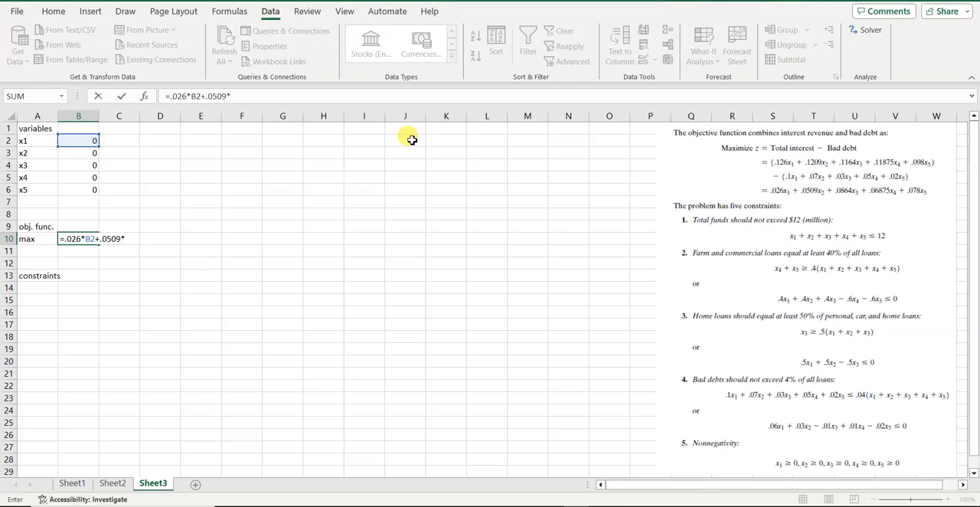
left_click(79, 156)
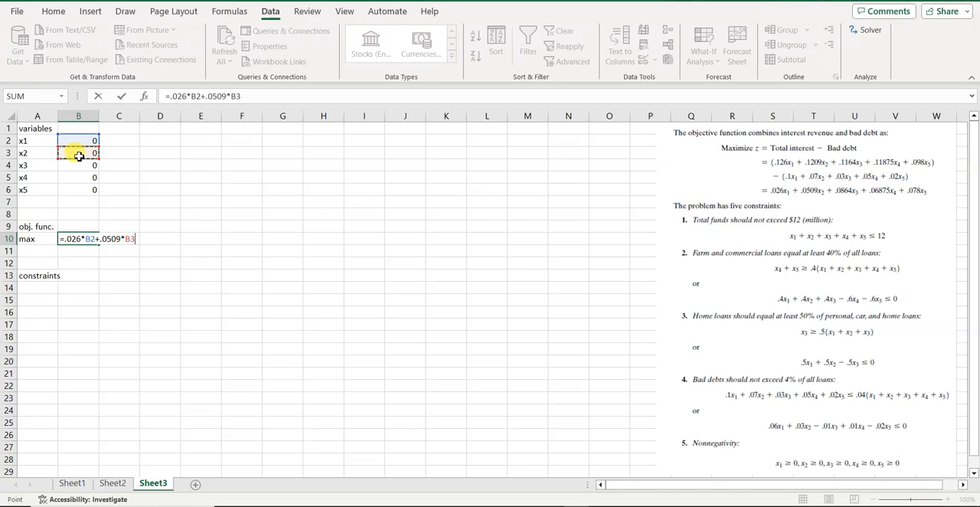
Extend the objective formula in B10 with the x3 and x4 terms, +.0864*B4+.06875*B5.
type("+.0864*")
left_click(84, 166)
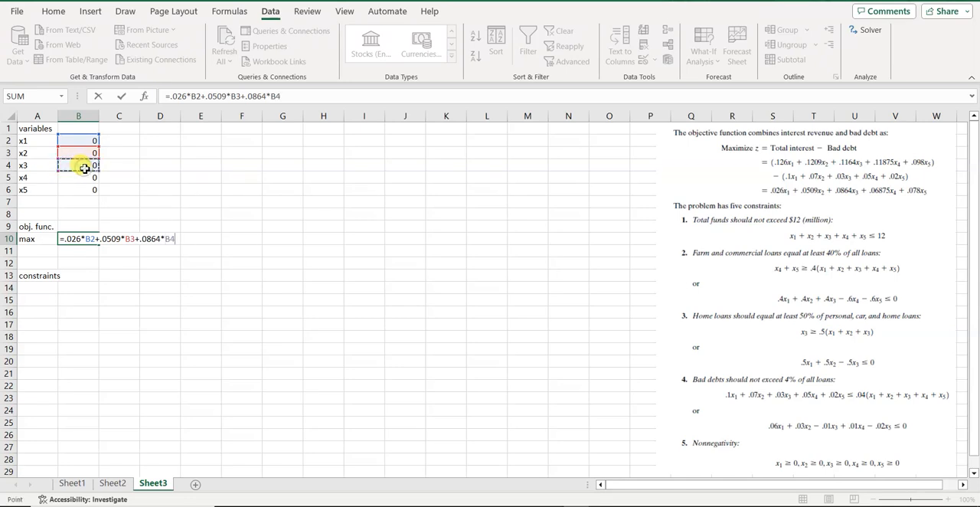
type("+.0687")
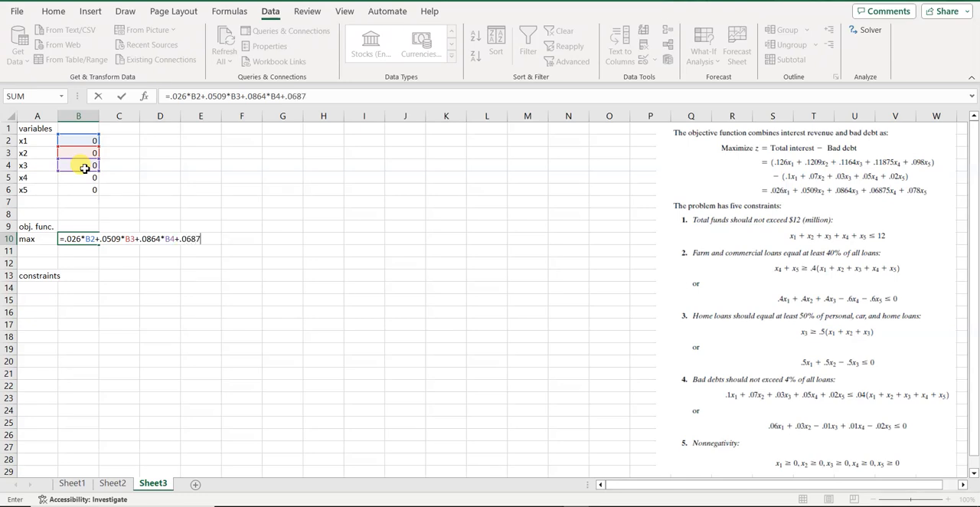
type("5*")
left_click(83, 177)
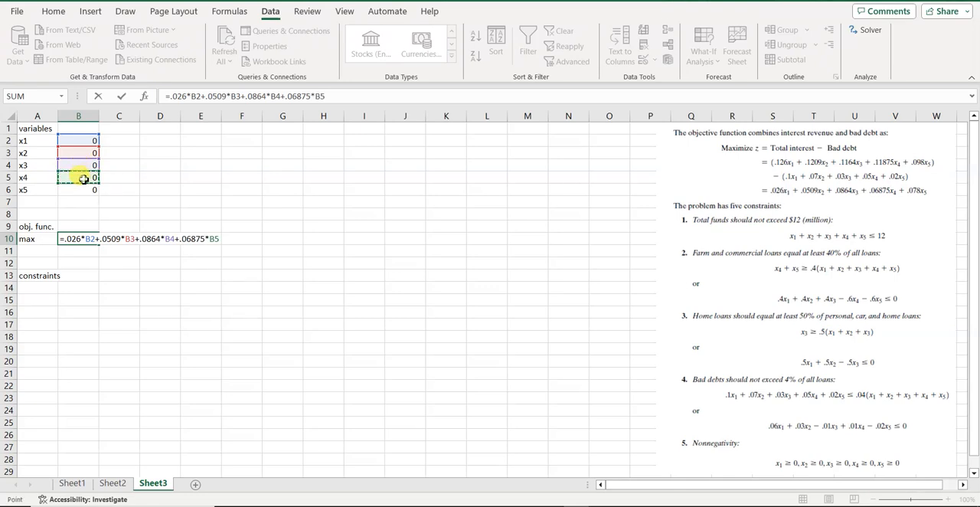
Complete the objective formula in B10 with the x5 term, +.078*B6.
type("+.078")
type("*")
left_click(83, 188)
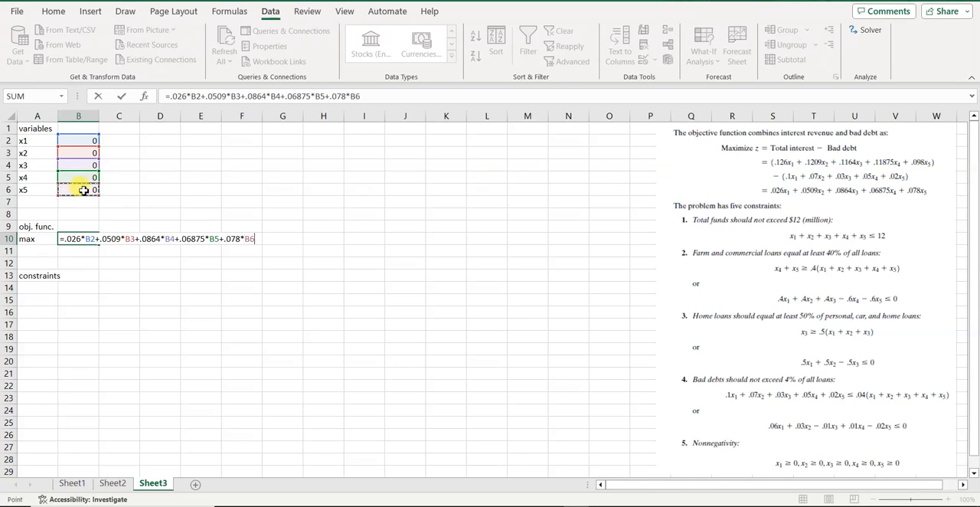
key("Return")
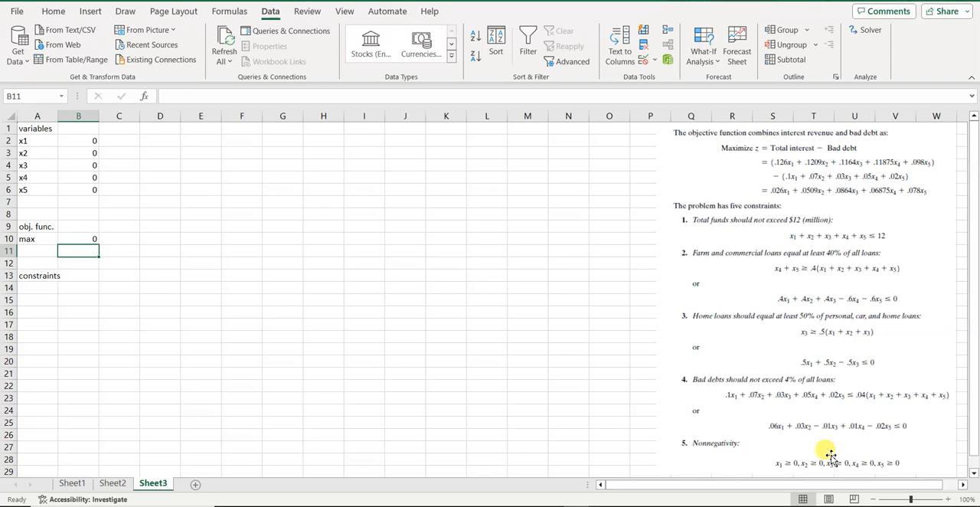
Number the four constraints 1, 2, 3 and 4 in cells A14 to A17.
left_click(40, 289)
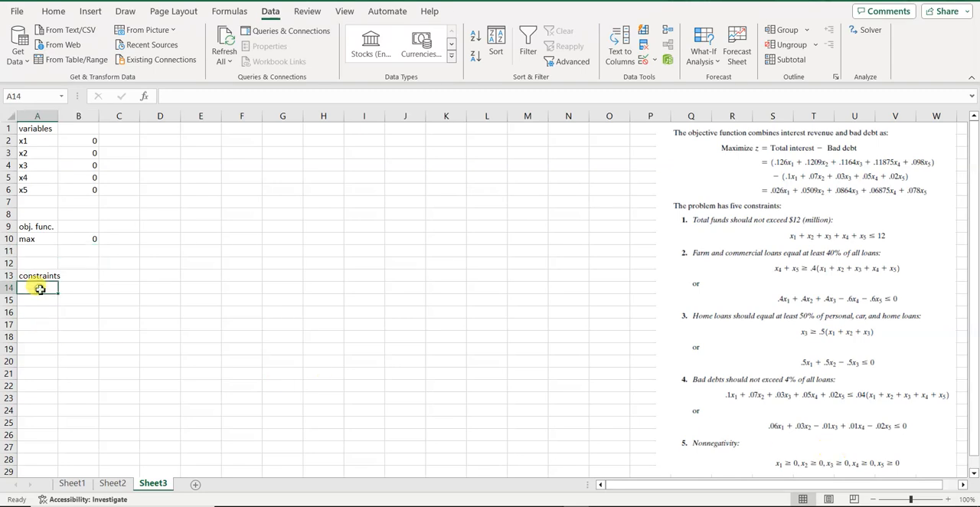
type("1")
key("Return")
type("2")
key("Return")
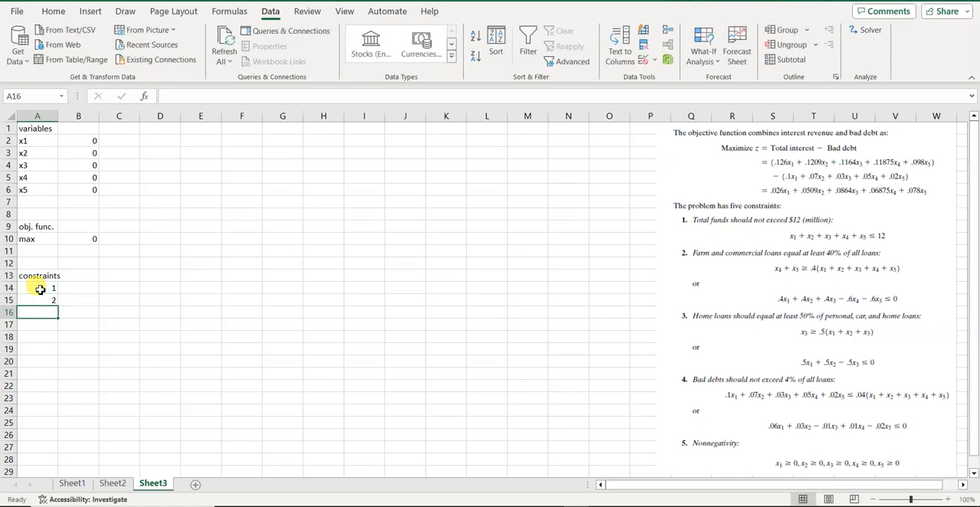
type("3")
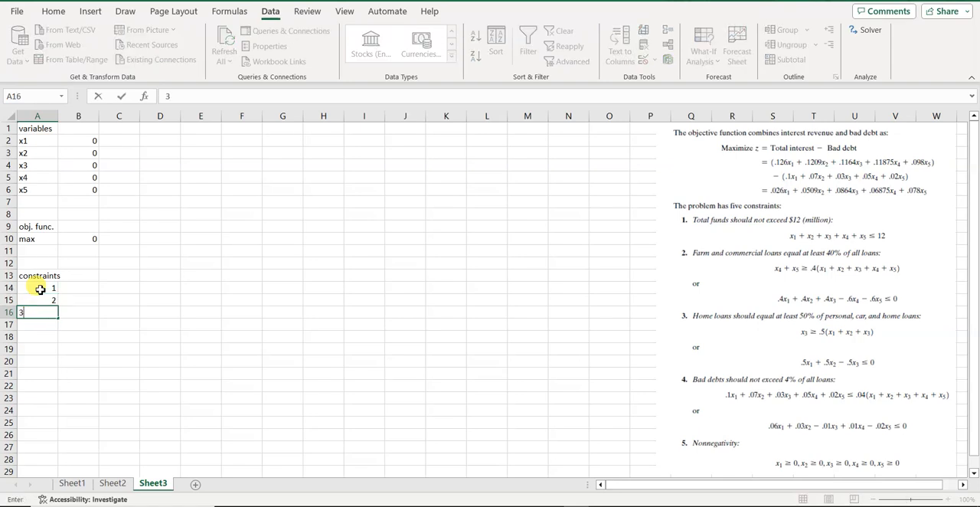
key("Return")
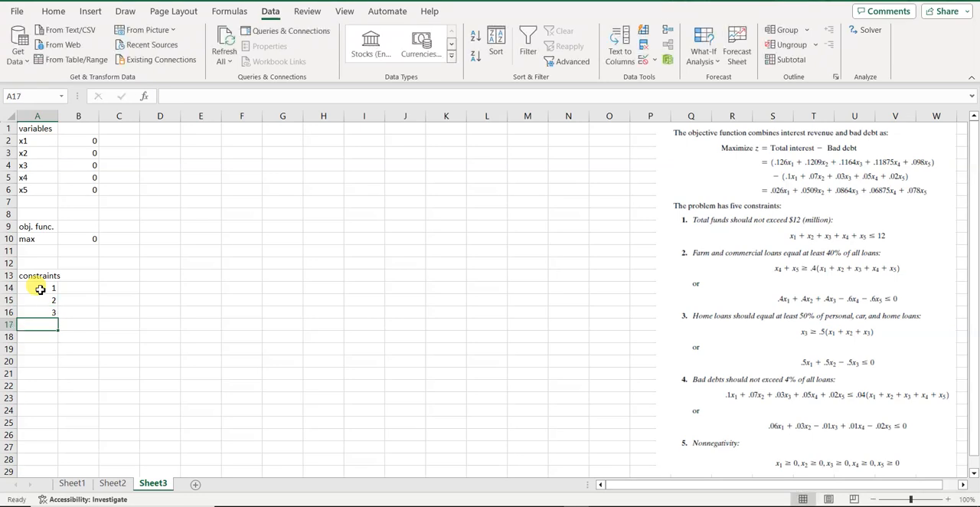
type("4")
key("Return")
Enter the total funds formula =B2+B3+B4+B5+B6 for constraint 1 in cell B14.
left_click(77, 288)
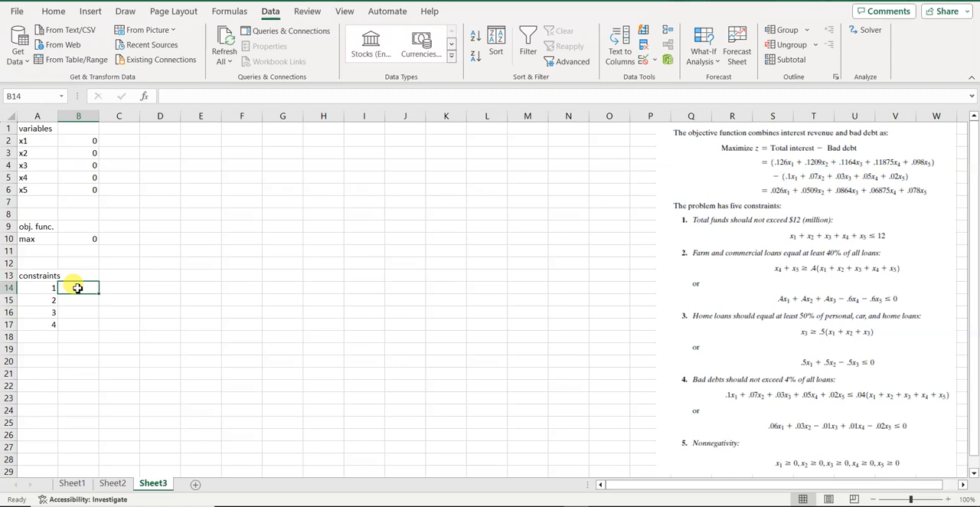
type("=")
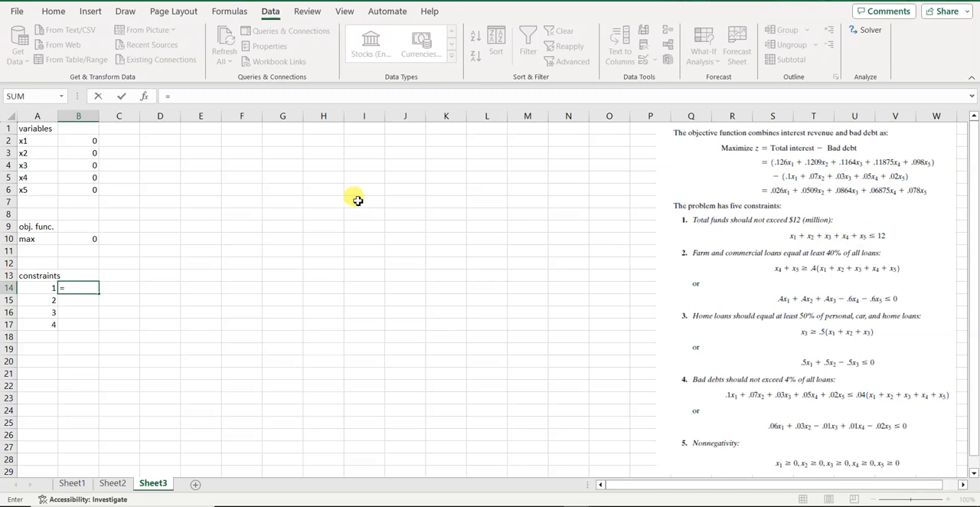
left_click(91, 141)
type("+")
left_click(89, 156)
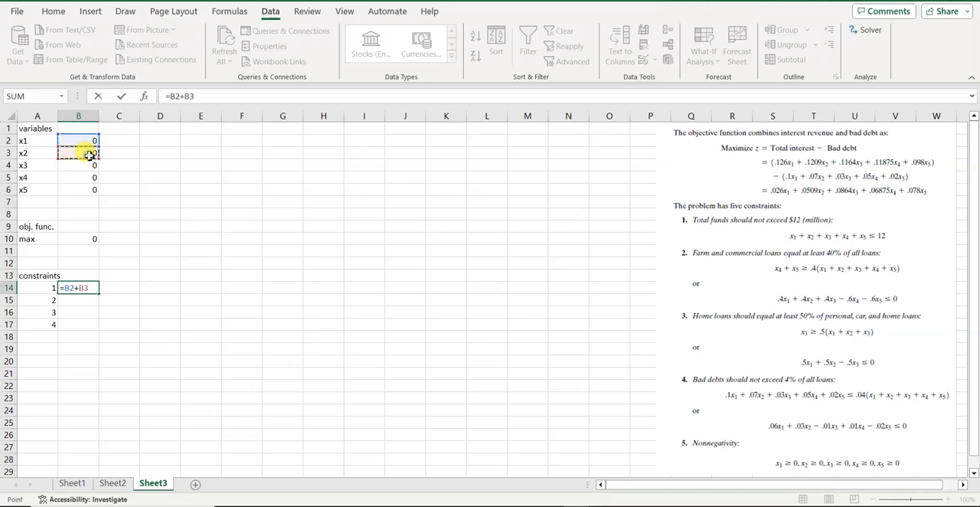
type("+")
left_click(90, 165)
type("+")
left_click(90, 177)
type("+")
left_click(90, 190)
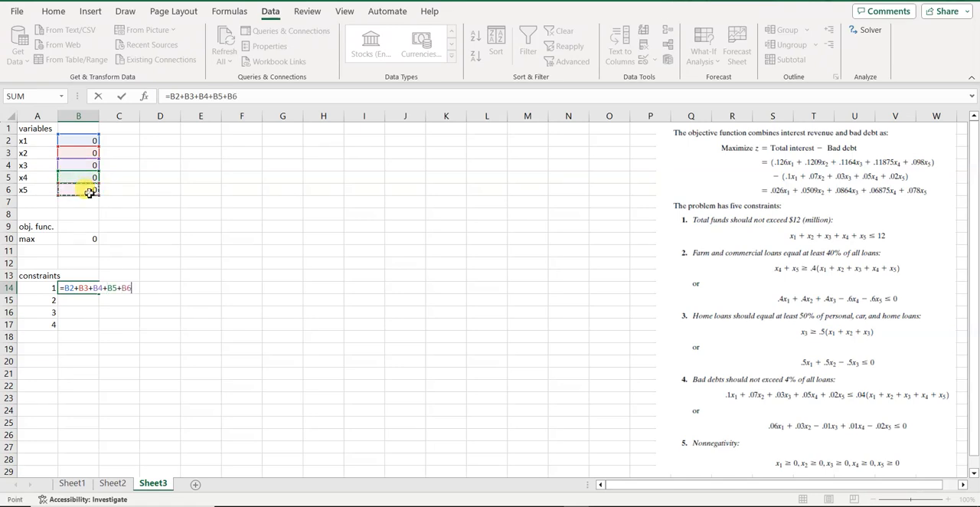
type("+")
key("BackSpace")
key("Return")
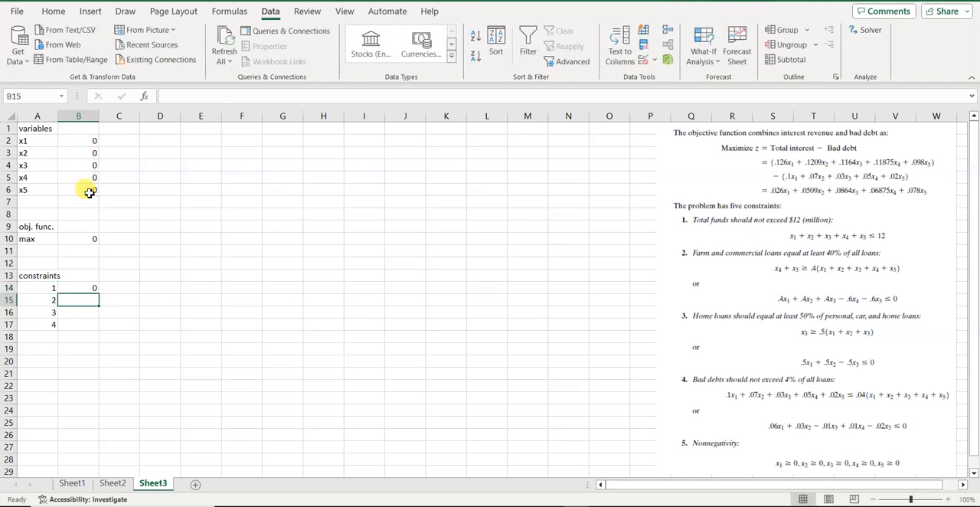
Enter the sign <= in D14 and the limit 12 in E14 for constraint 1.
left_click(152, 289)
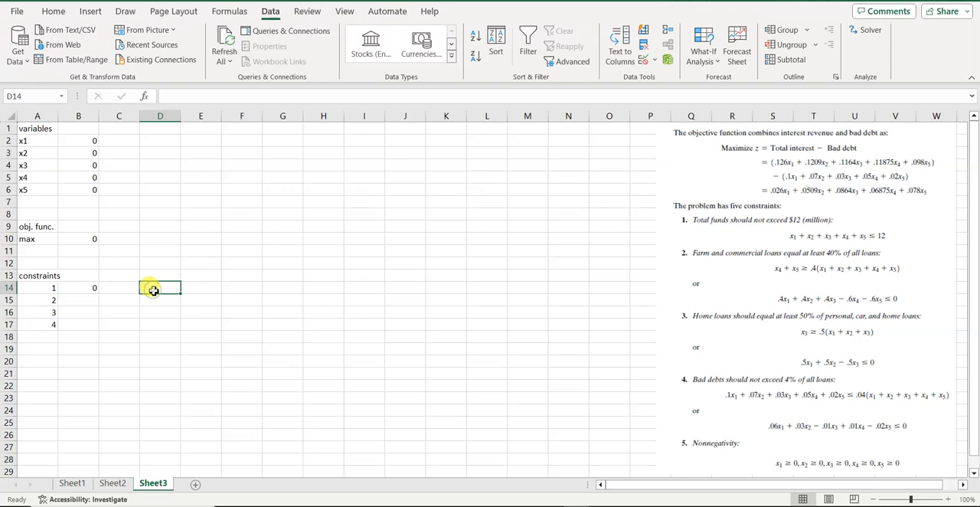
type("<")
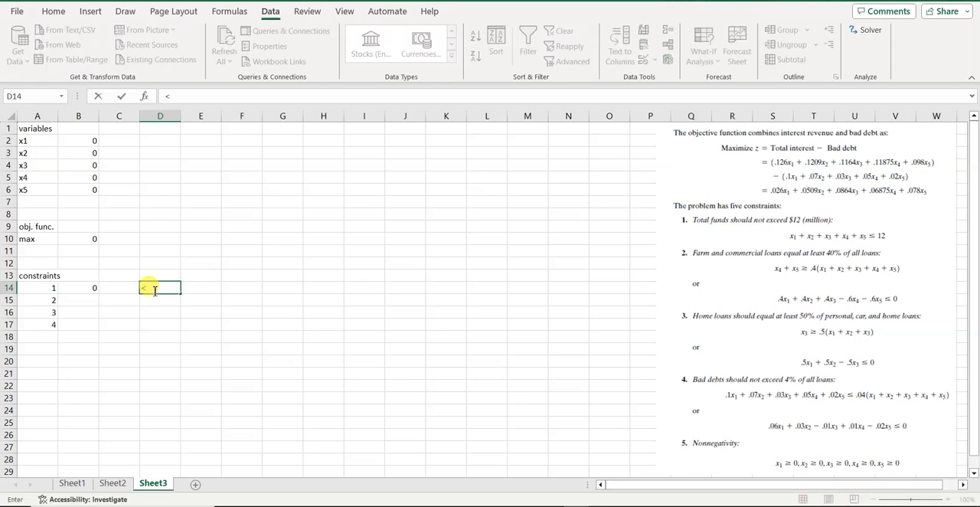
type("=")
left_click(201, 291)
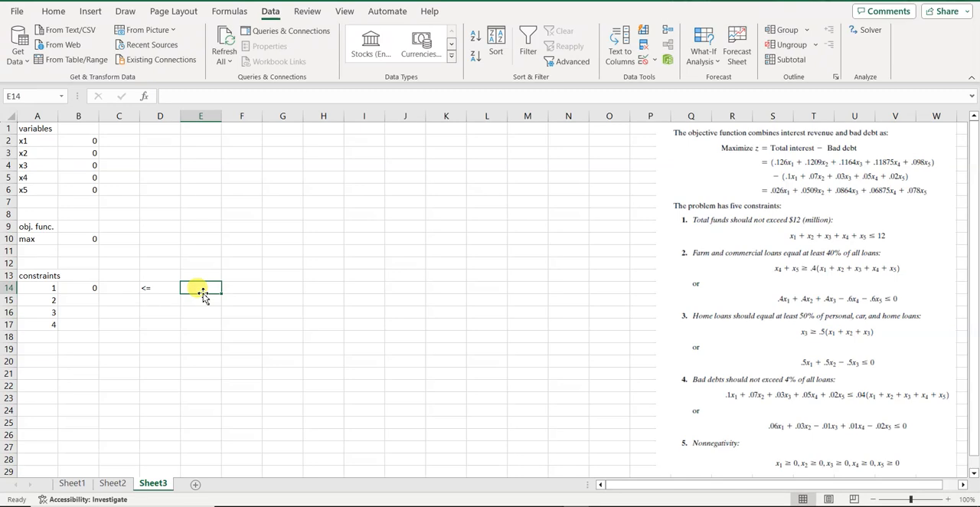
type("12")
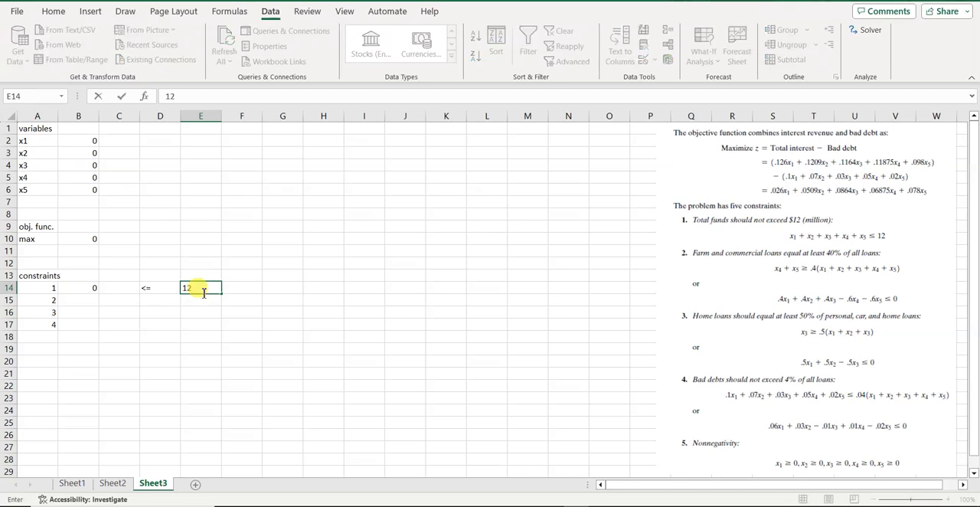
Begin the constraint 2 formula in cell B15 with the x1, x2 and x3 terms, =.4*B2+.4*B3+.4*B4.
left_click(80, 305)
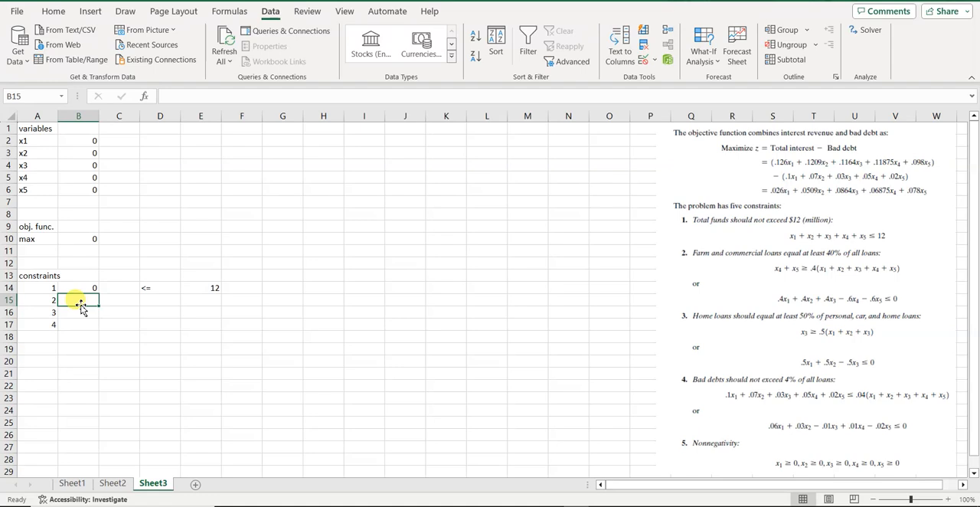
type("=")
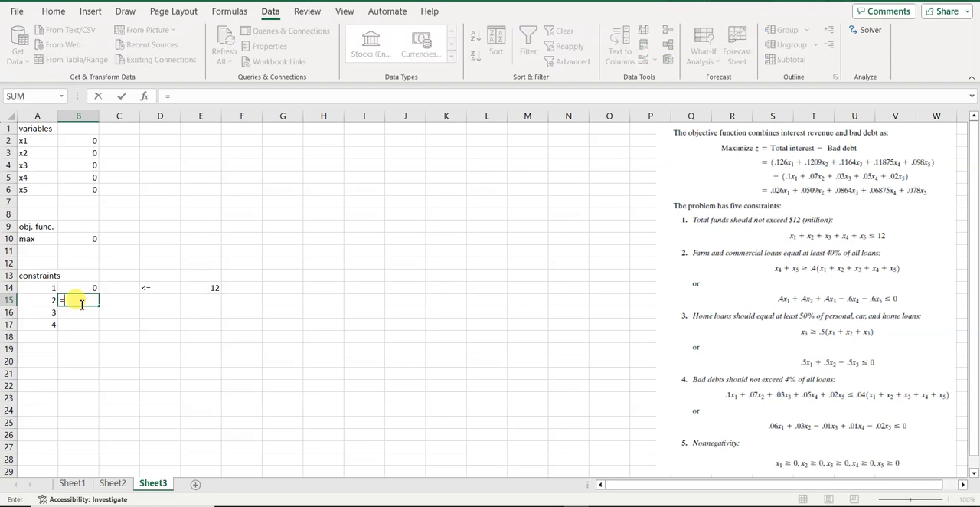
type(".4*")
left_click(88, 144)
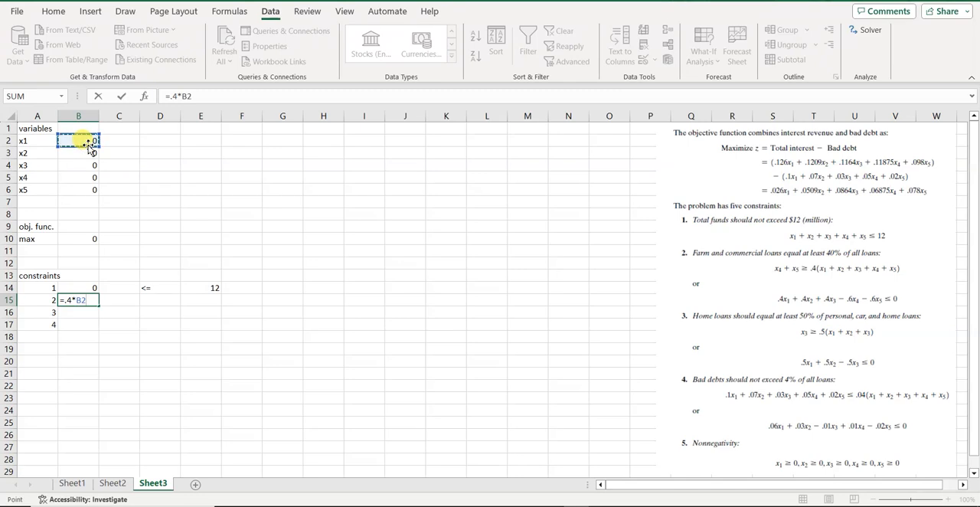
type("+.4*")
left_click(80, 154)
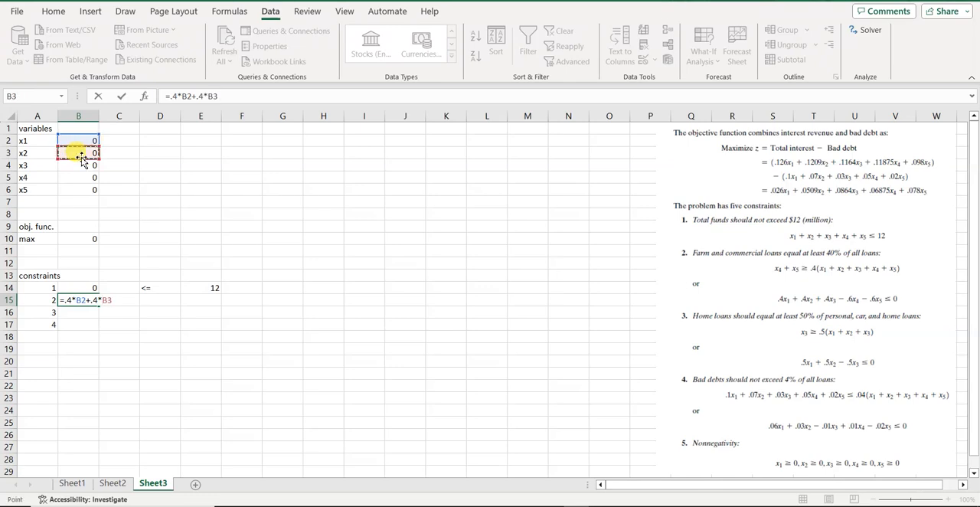
type("+.4*")
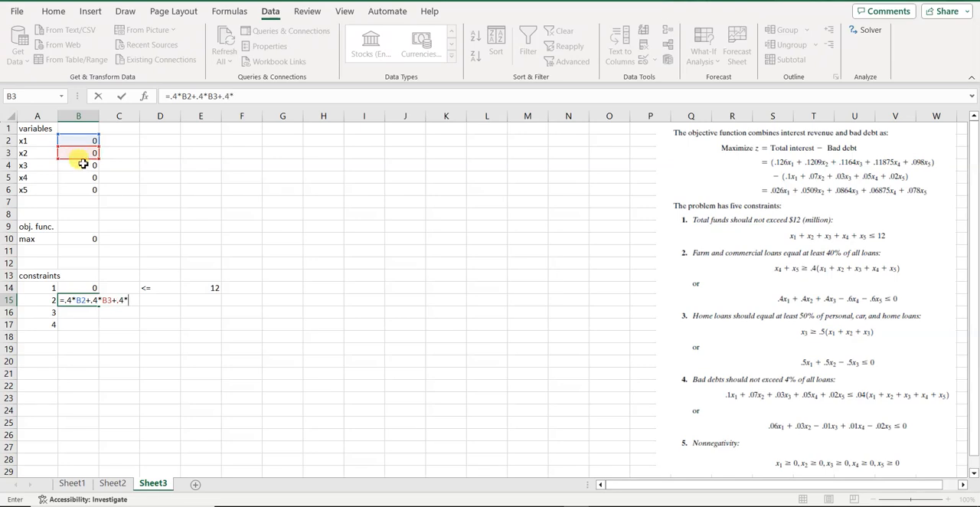
left_click(83, 165)
Complete the constraint 2 formula in B15 with the x4 and x5 terms, -.6*B5-.6*B6.
type("+")
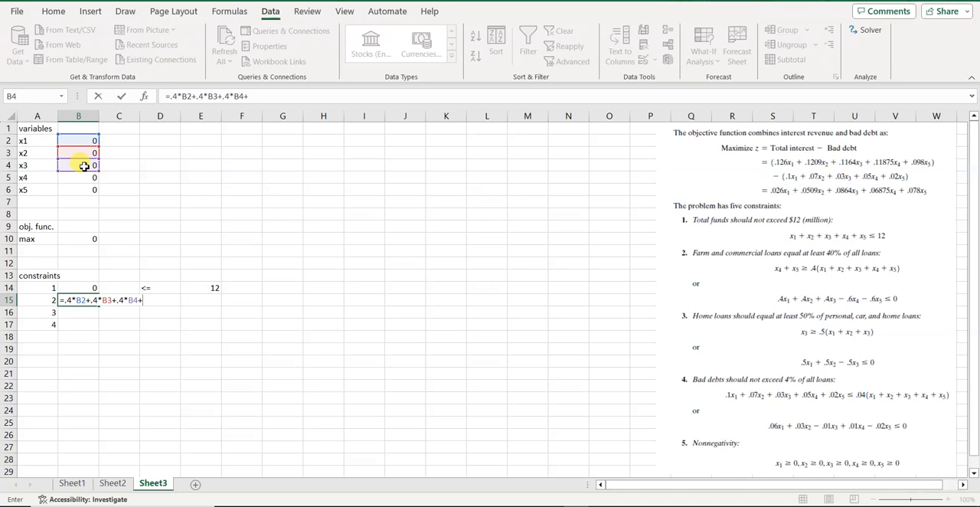
key("BackSpace")
type("-.6*")
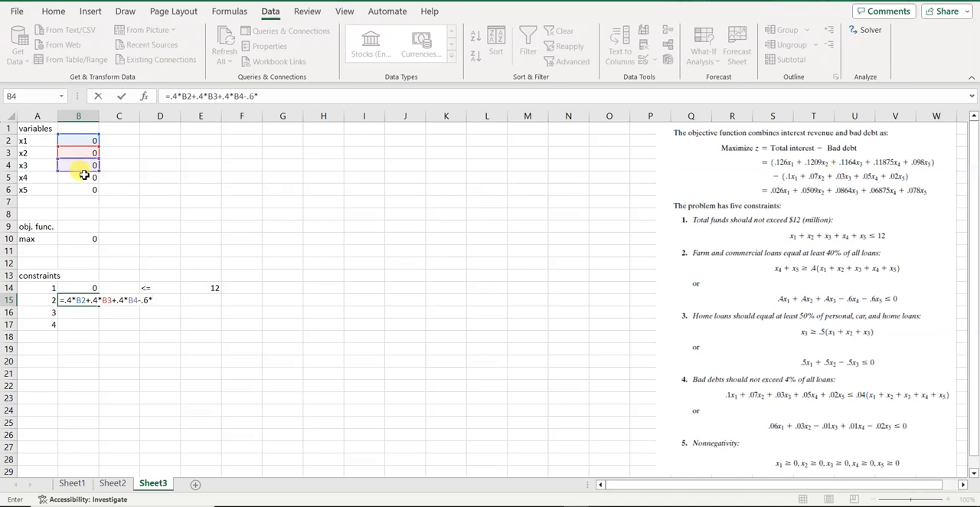
left_click(84, 180)
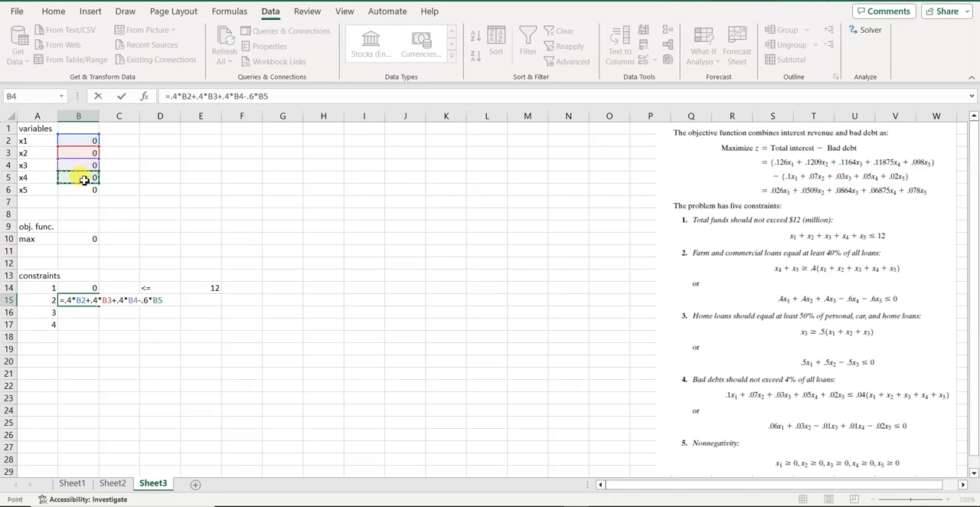
type("-.6*")
left_click(84, 190)
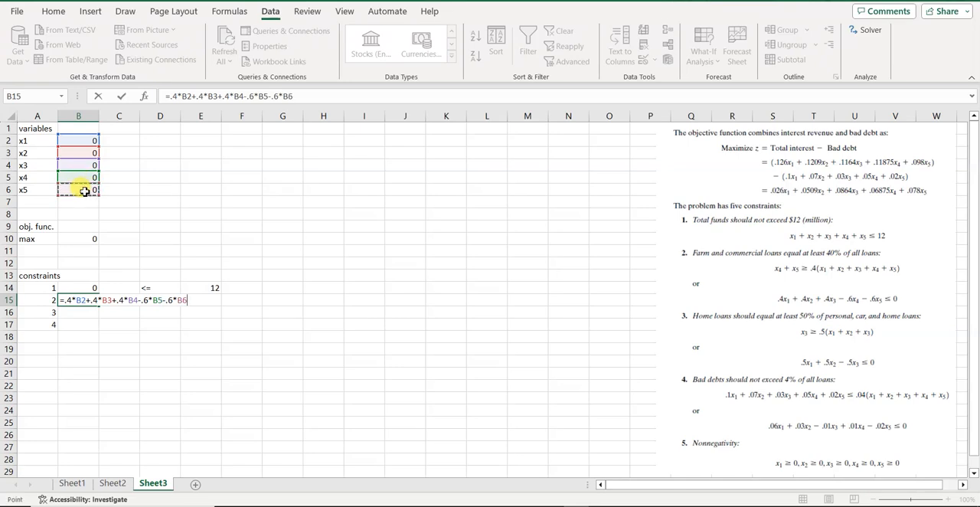
key("Return")
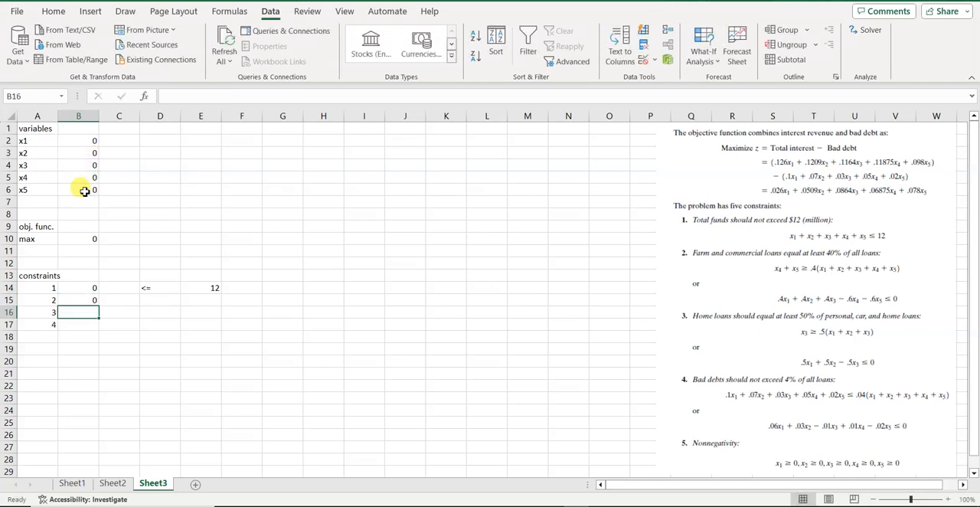
Enter the sign <= in D15 and the limit 0 in E15 for constraint 2.
left_click(160, 298)
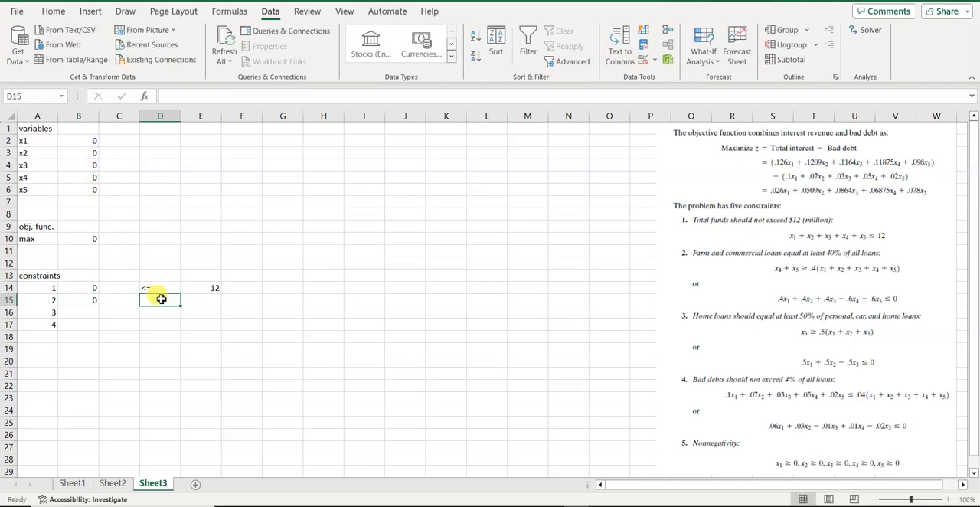
type("<=")
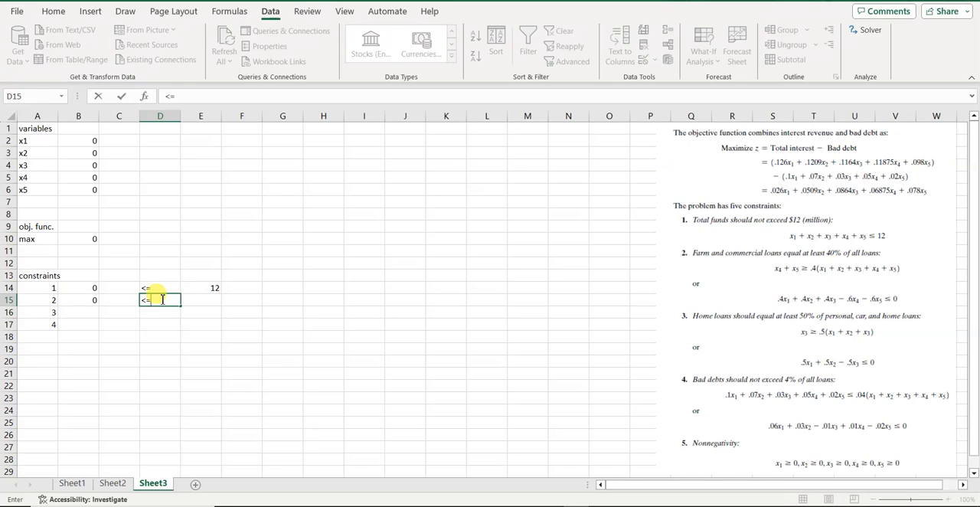
key("Tab")
type("0")
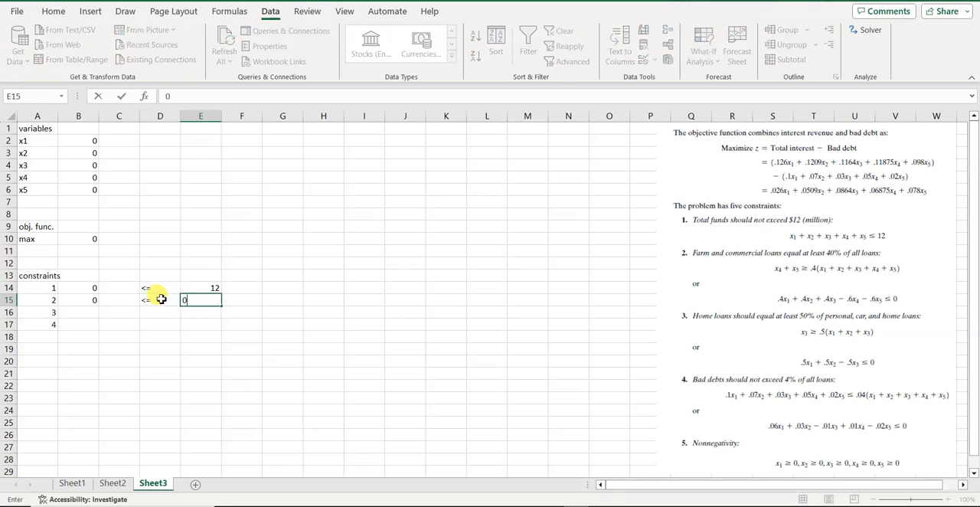
Enter the home loan formula =.5*B2+.5*B3-.5*B4 for constraint 3 in cell B16.
left_click(80, 314)
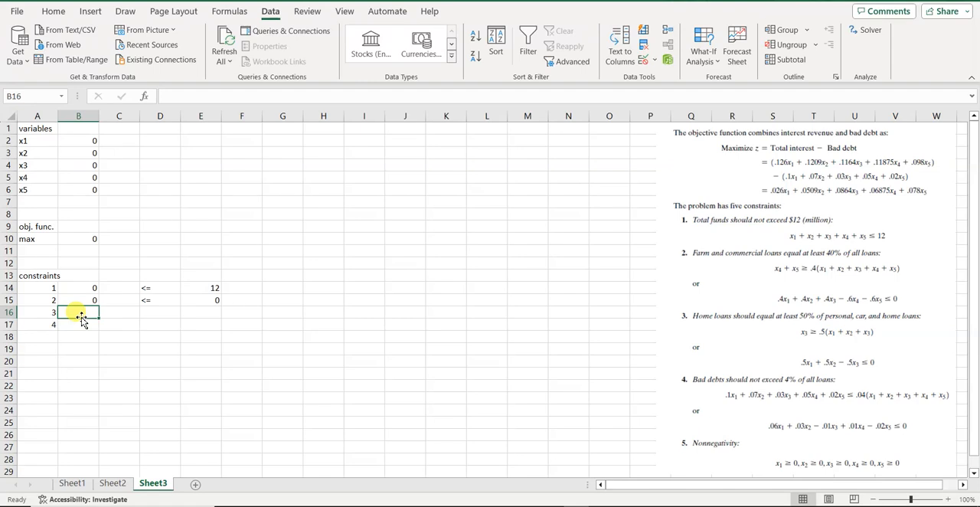
type("=")
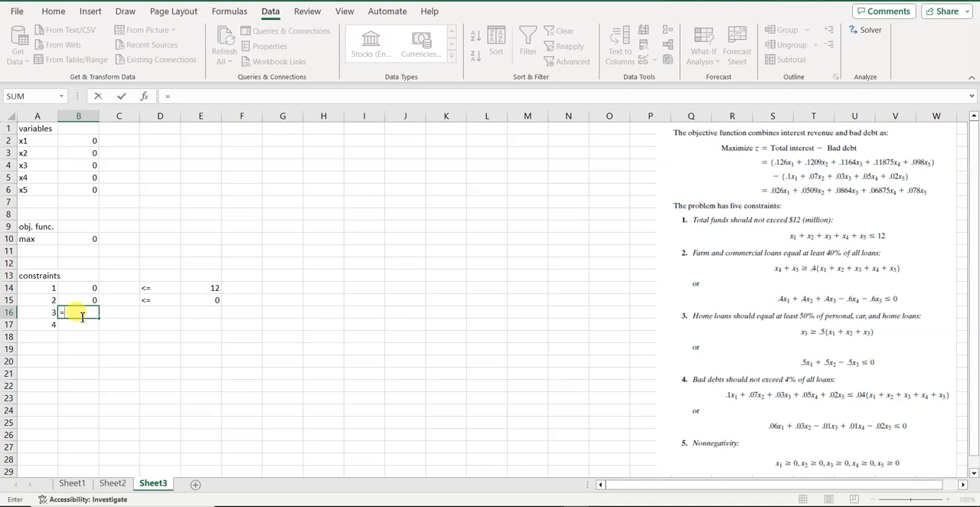
type(".5*")
left_click(87, 143)
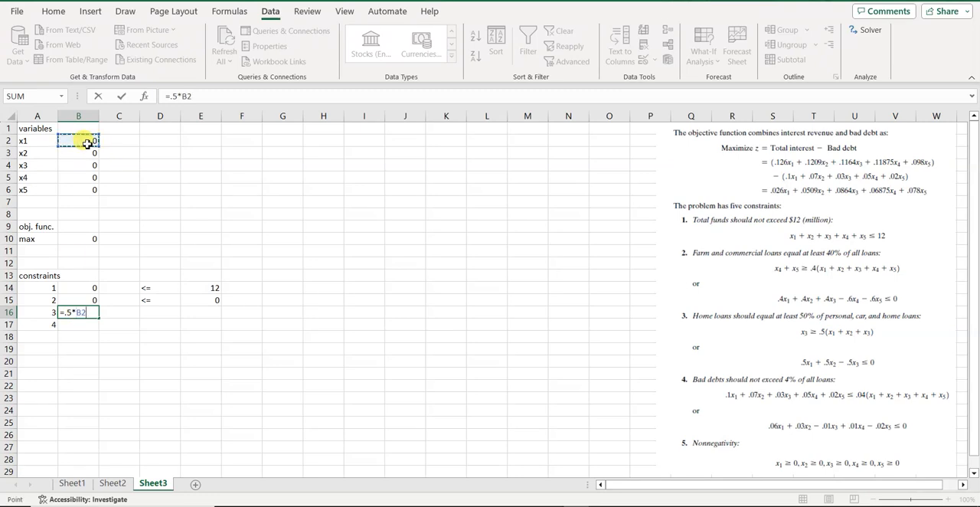
type("+.5*")
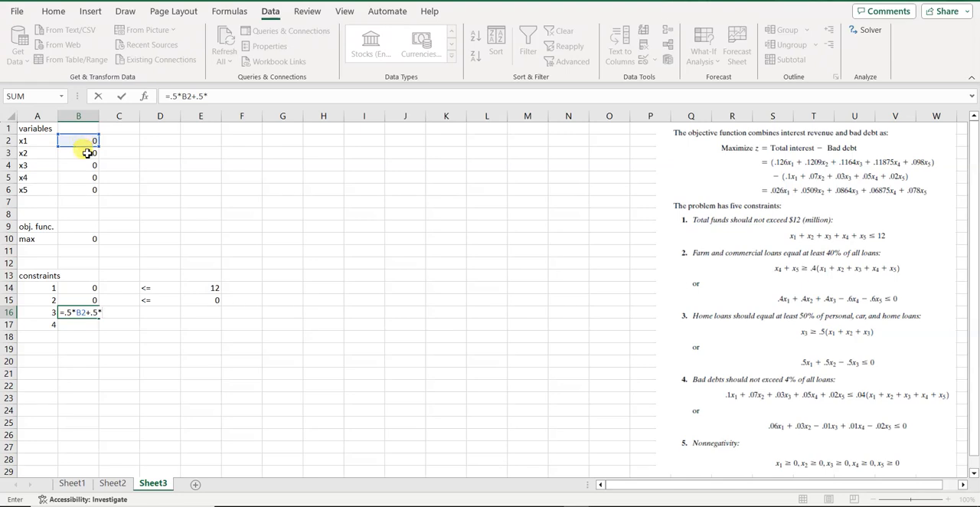
left_click(88, 153)
type("->")
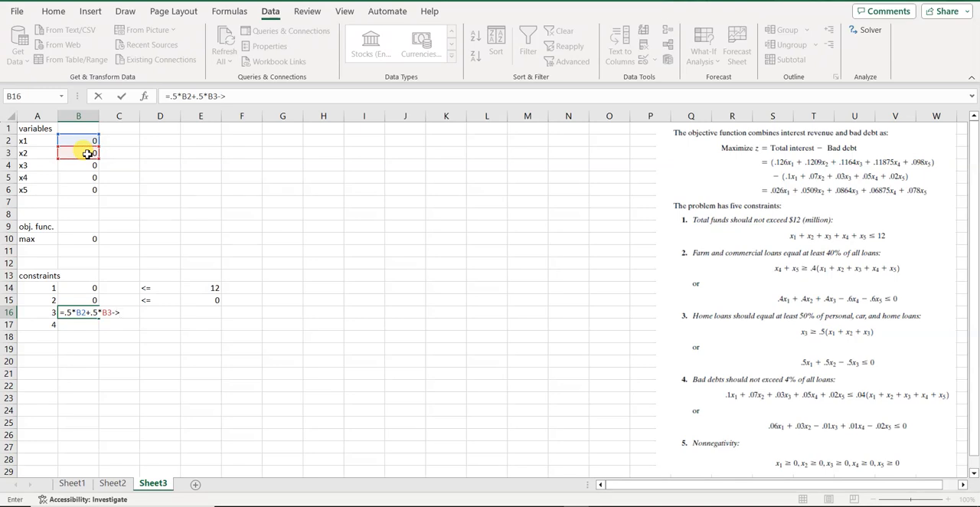
key("BackSpace")
type(".5*")
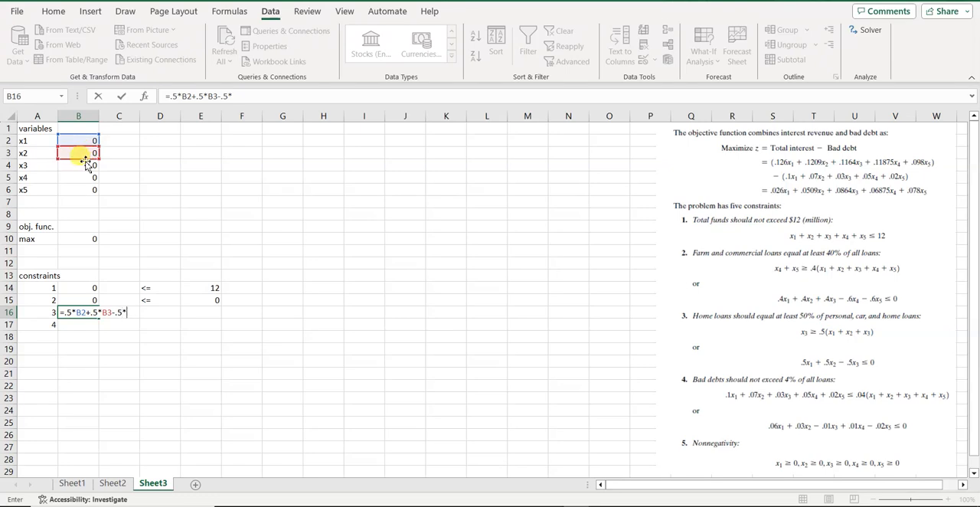
left_click(85, 164)
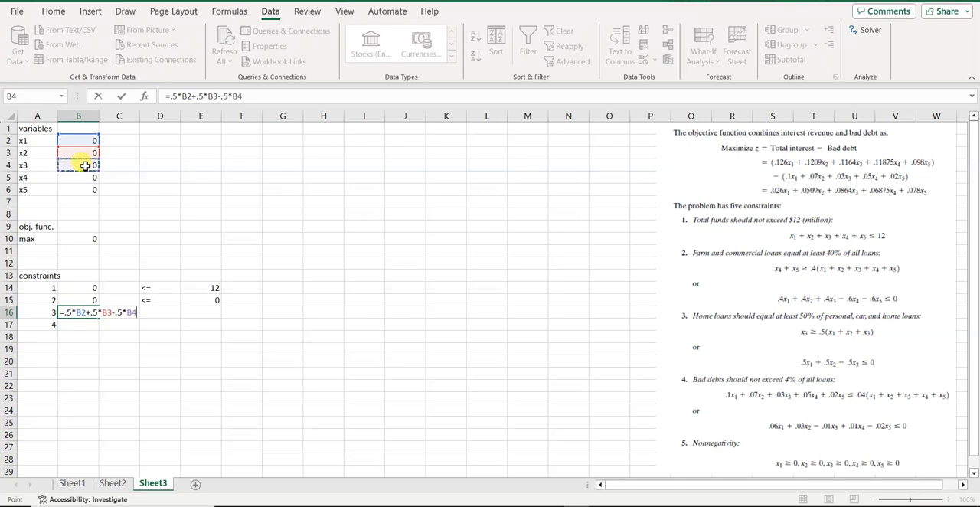
key("Return")
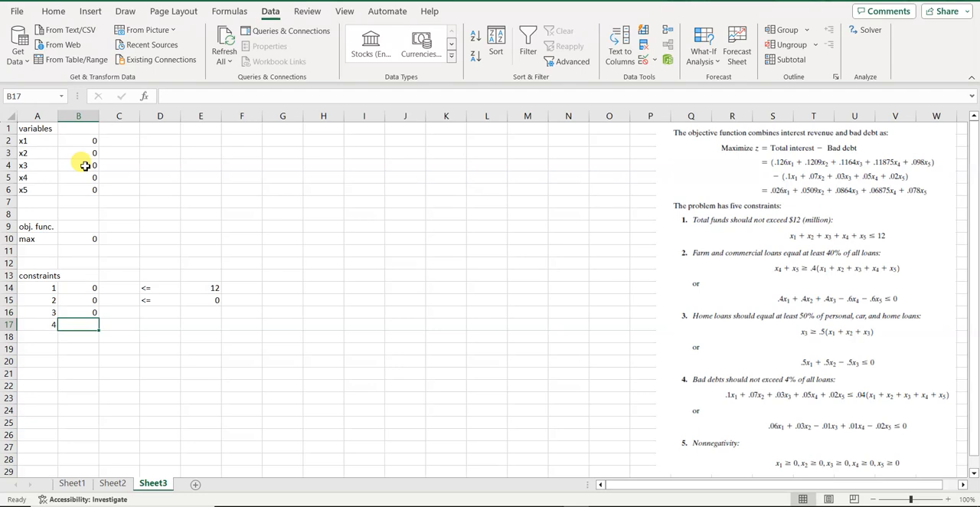
Enter the sign <= in D16 and the limit 0 in E16 for constraint 3.
left_click(153, 313)
type("<=")
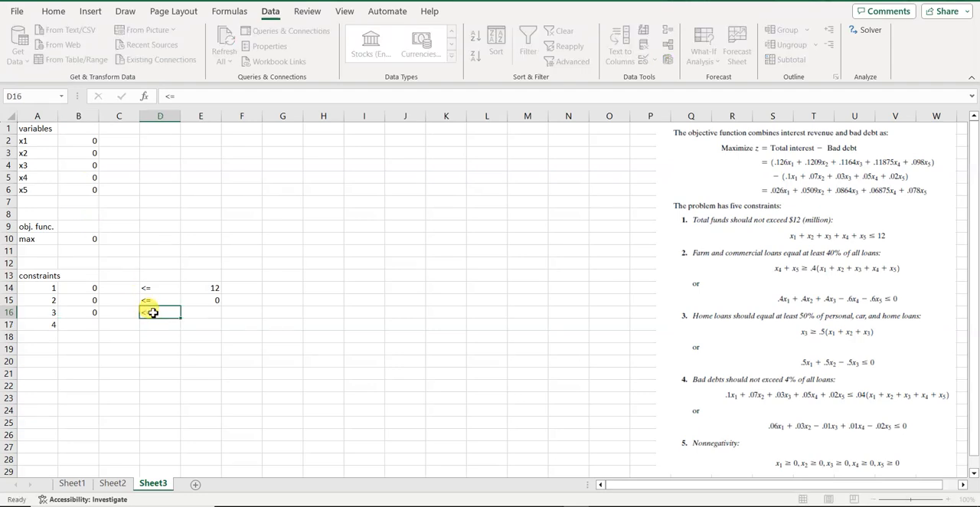
key("Tab")
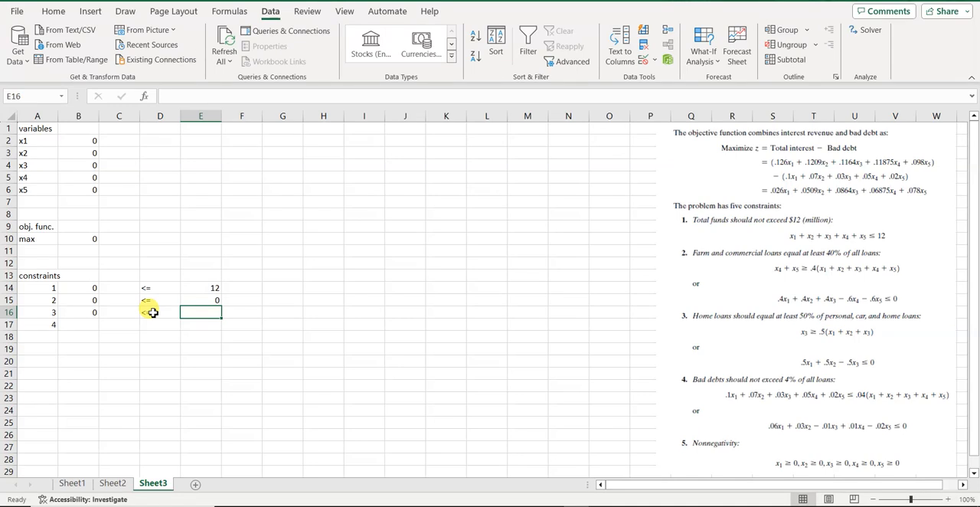
type("0")
Begin the constraint 4 formula in cell B17 with the x1, x2 and x3 terms, =.06*B2+.03*B3-.01*B4.
left_click(85, 325)
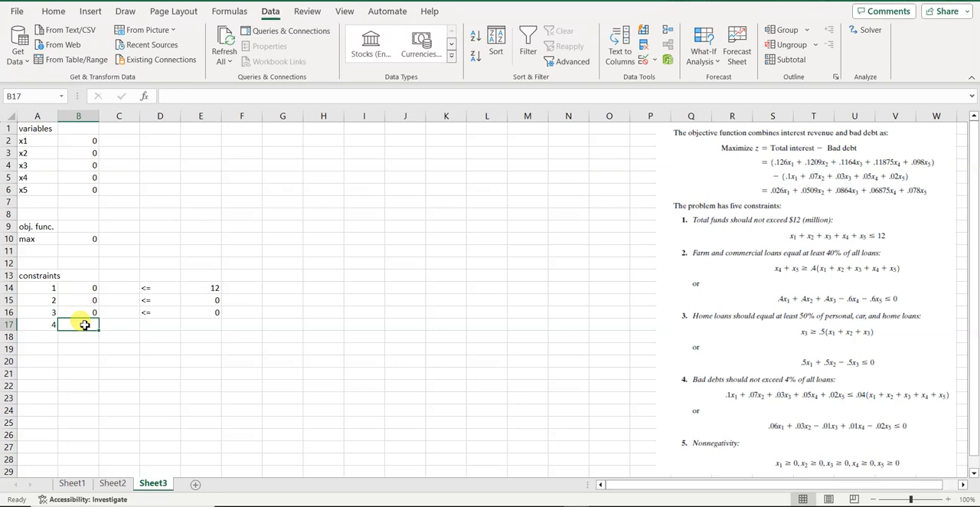
type("=")
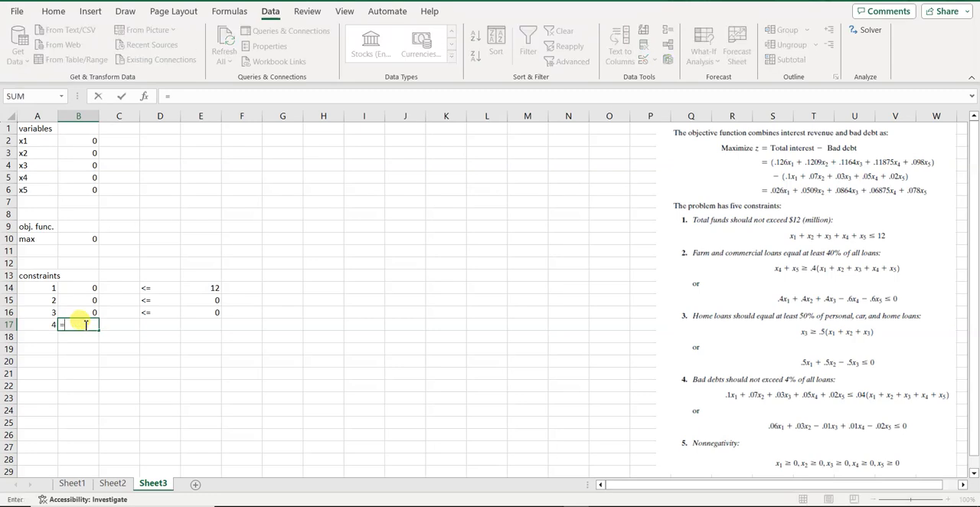
type(".06*")
left_click(79, 140)
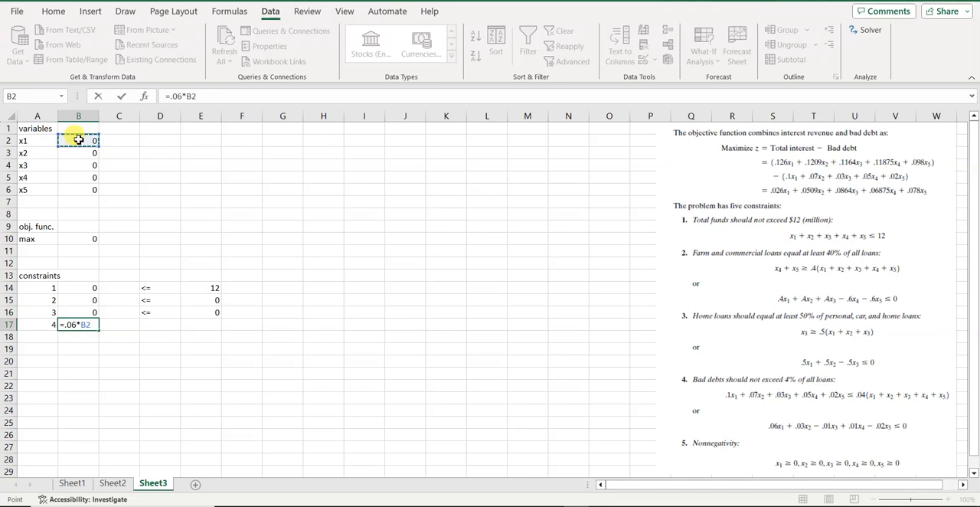
type("+.03*")
left_click(79, 154)
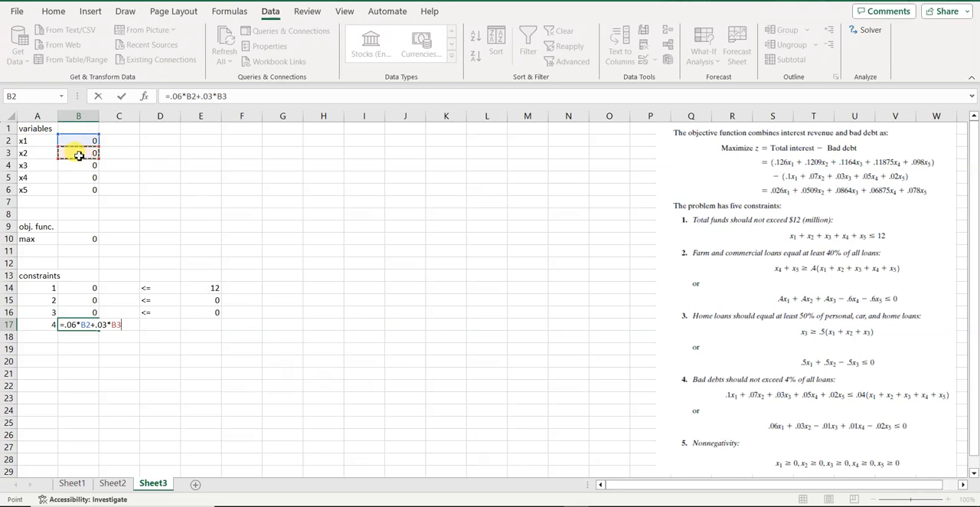
type("-.01*")
left_click(78, 165)
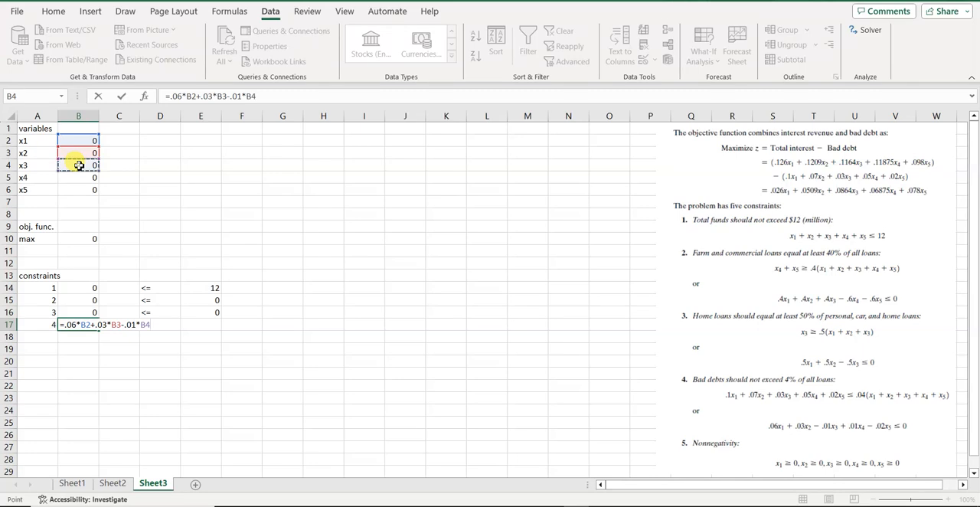
Complete the constraint 4 formula in B17 with the x4 and x5 terms, +.01*B5-.02*B6.
type("+.01*")
left_click(75, 178)
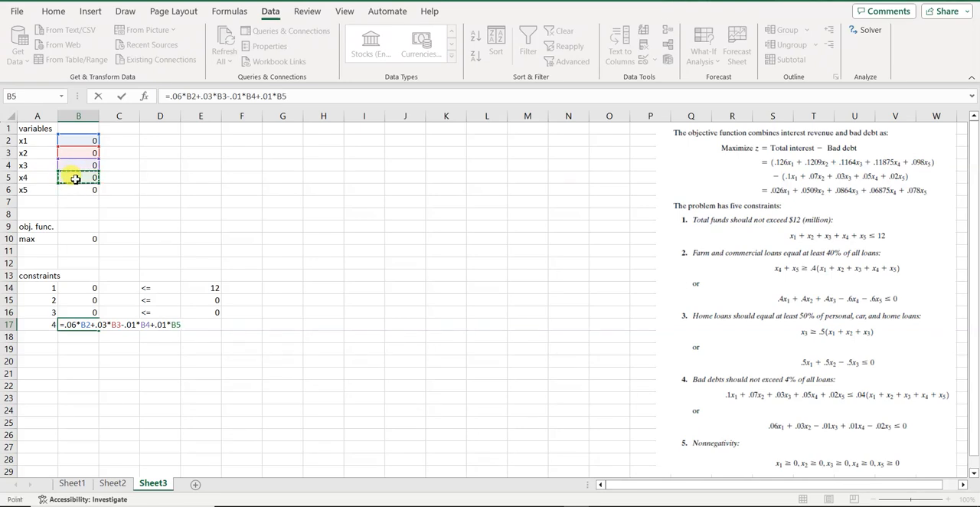
type("-.02*")
left_click(78, 190)
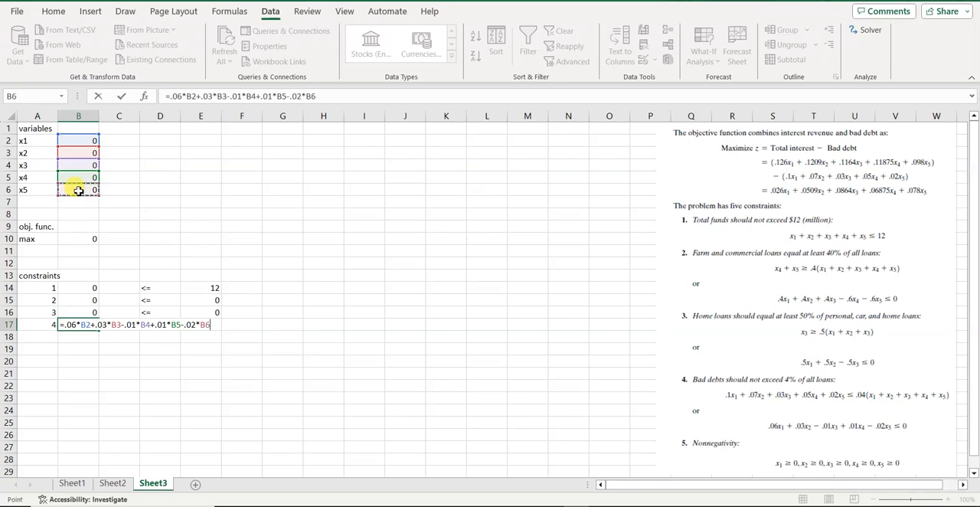
key("Return")
Enter the sign <= in D17 and the limit 0 in E17 for constraint 4.
left_click(153, 323)
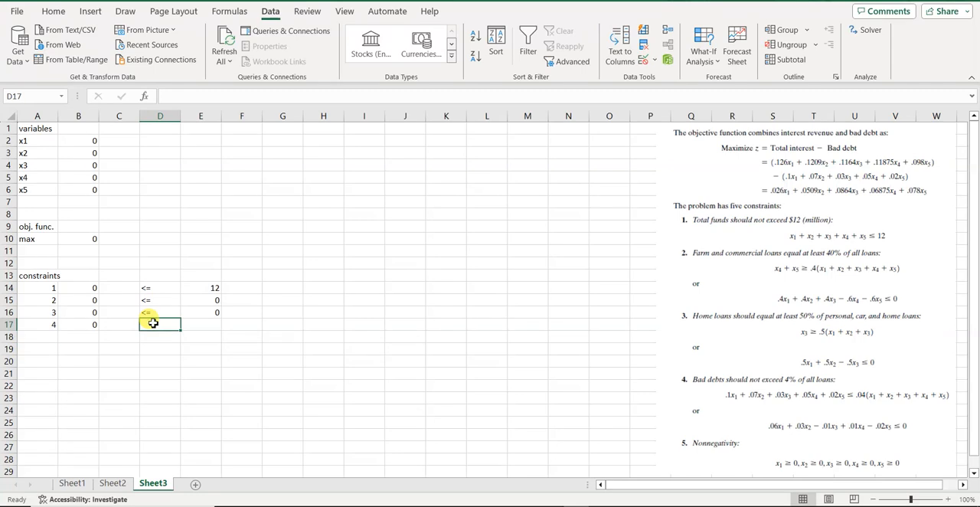
type("<=")
key("Tab")
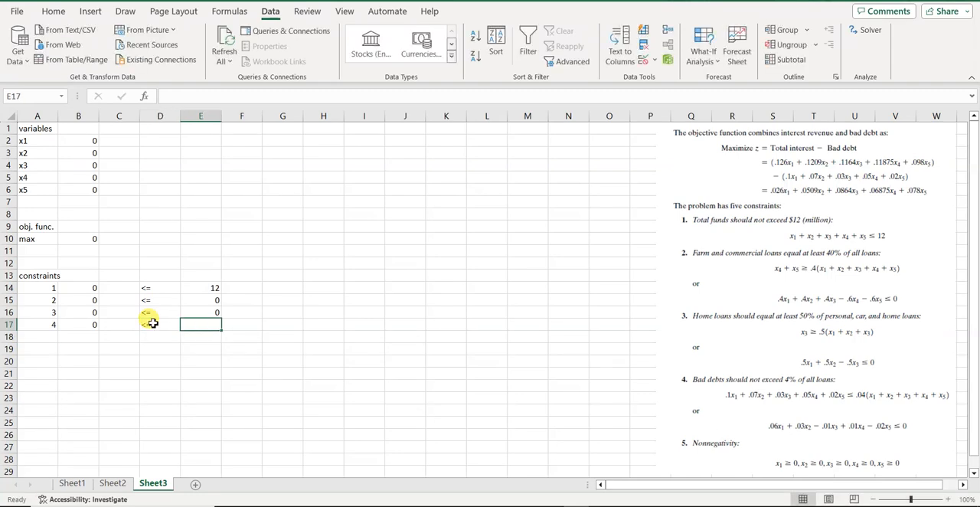
type("0")
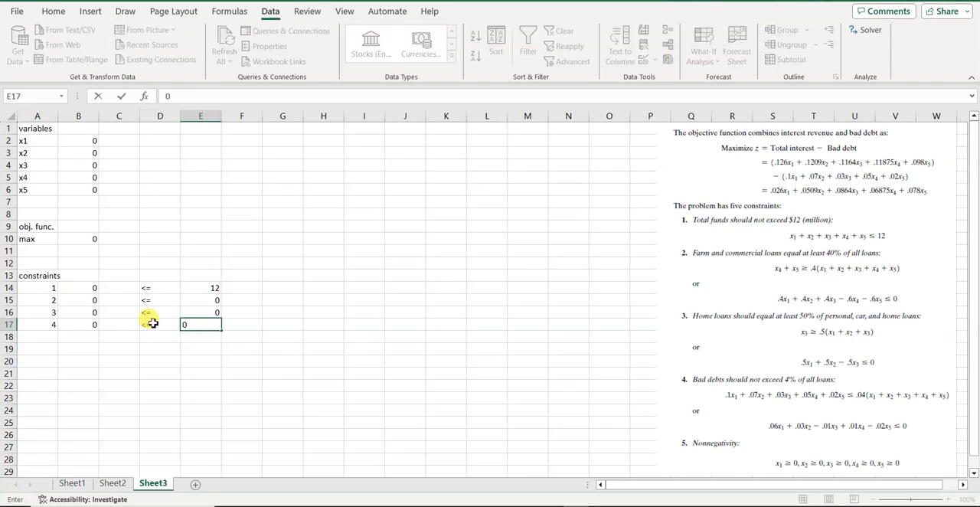
key("Tab")
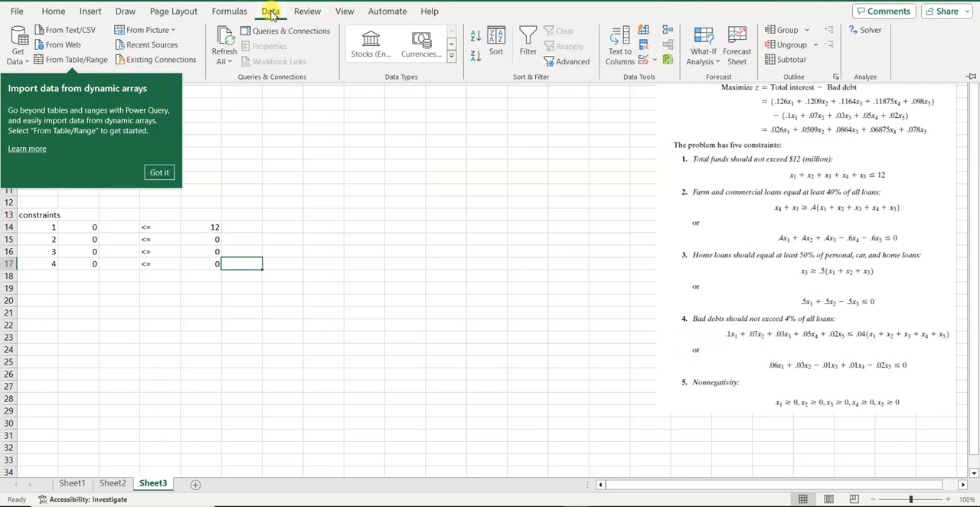
Open Solver and set its objective to maximize the objective function cell B10.
left_click(160, 173)
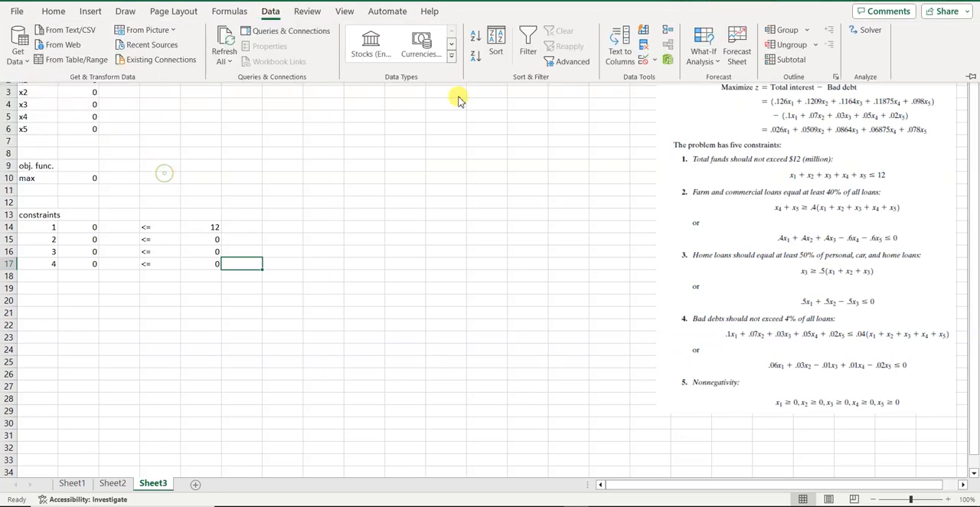
left_click(864, 39)
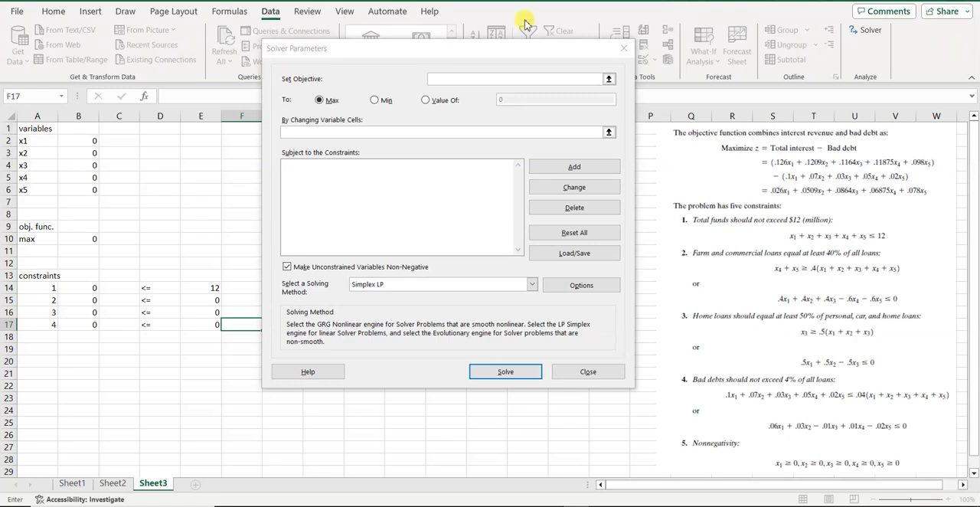
left_click(439, 76)
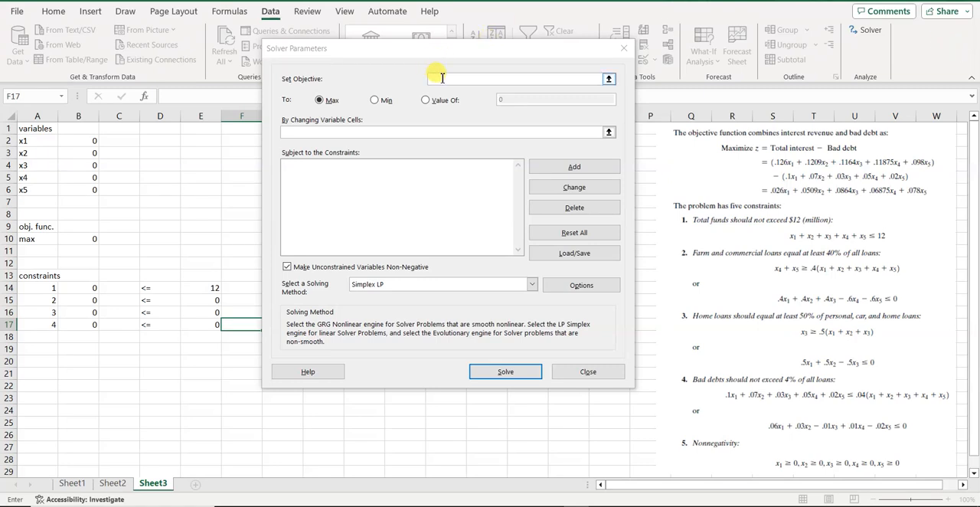
left_click(441, 78)
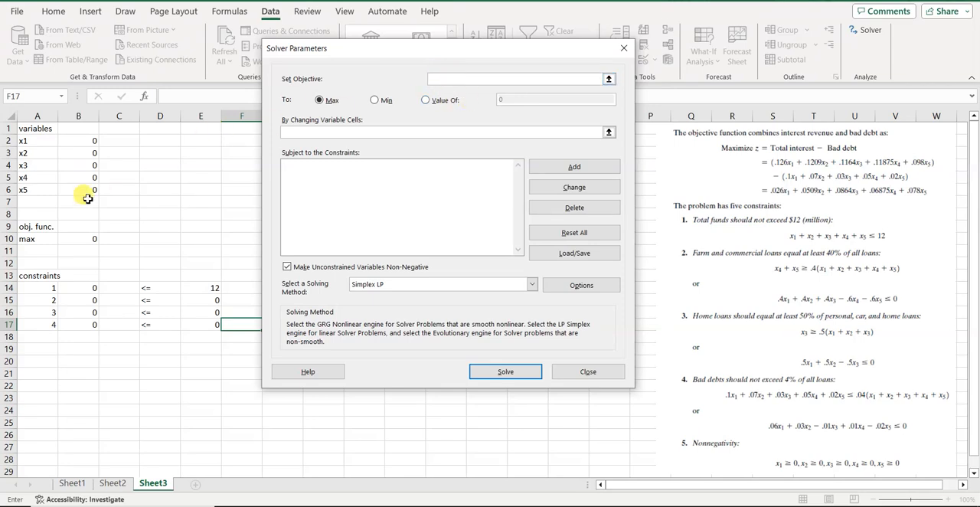
left_click(81, 240)
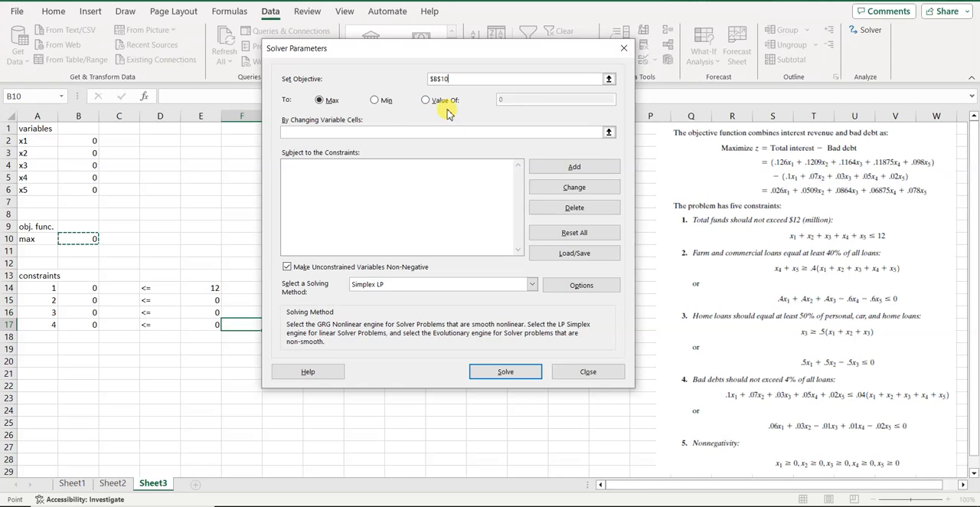
left_click(332, 101)
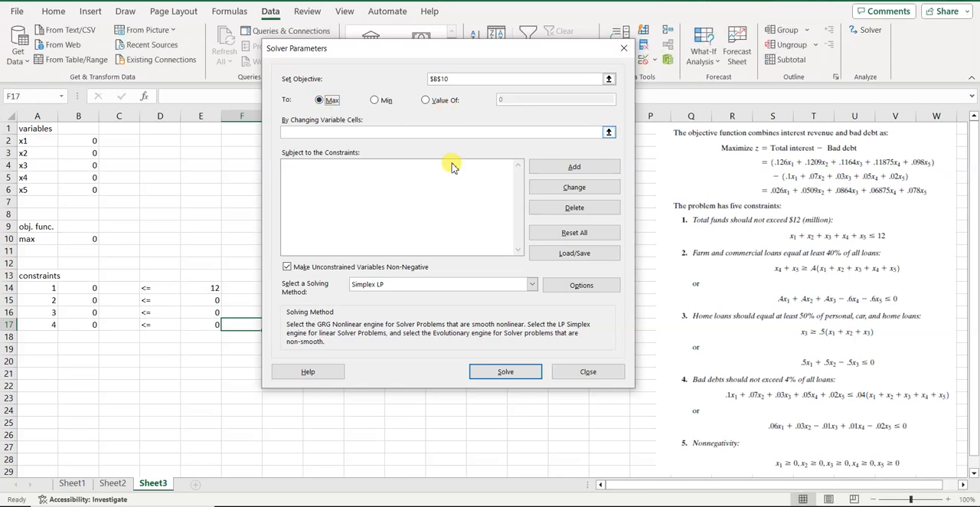
Set the Solver's changing variable cells to the x1 to x5 values in B2:B6.
left_click(318, 133)
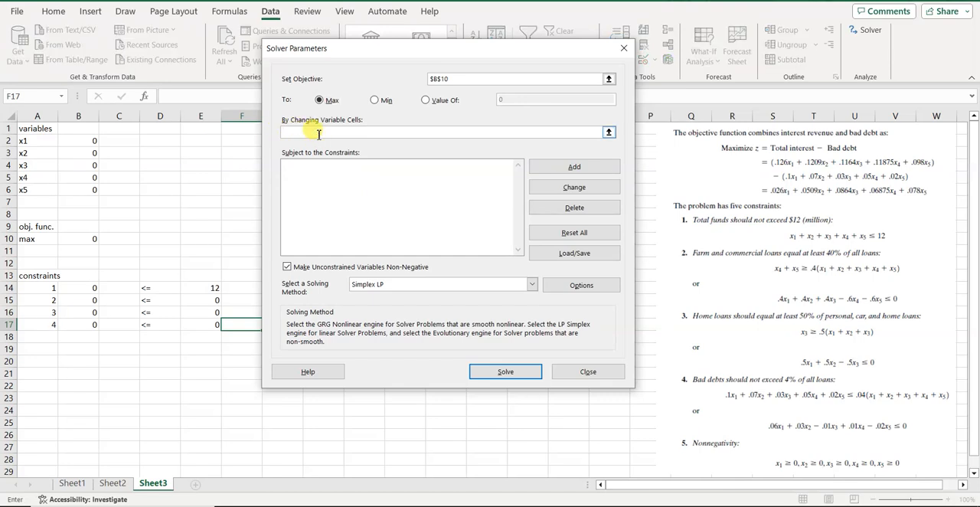
left_click(80, 141)
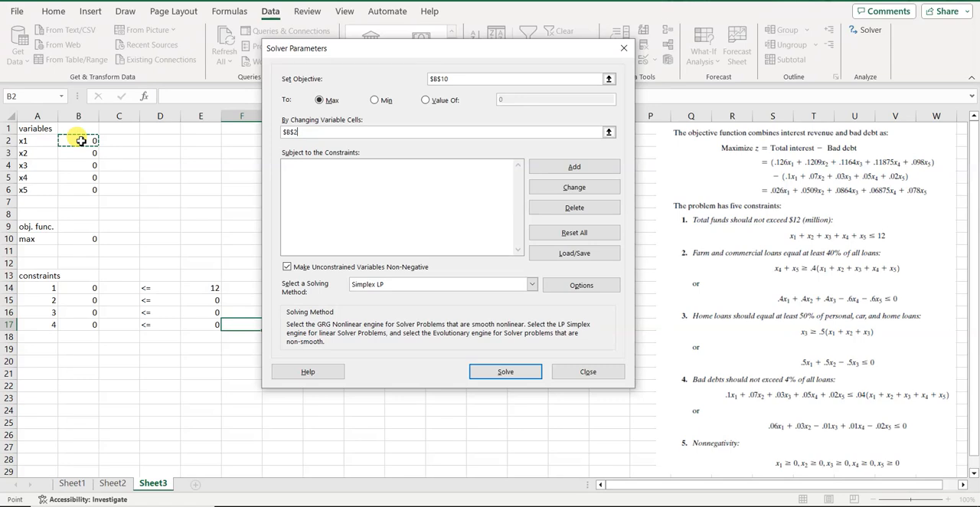
left_click_drag(80, 140, 93, 151)
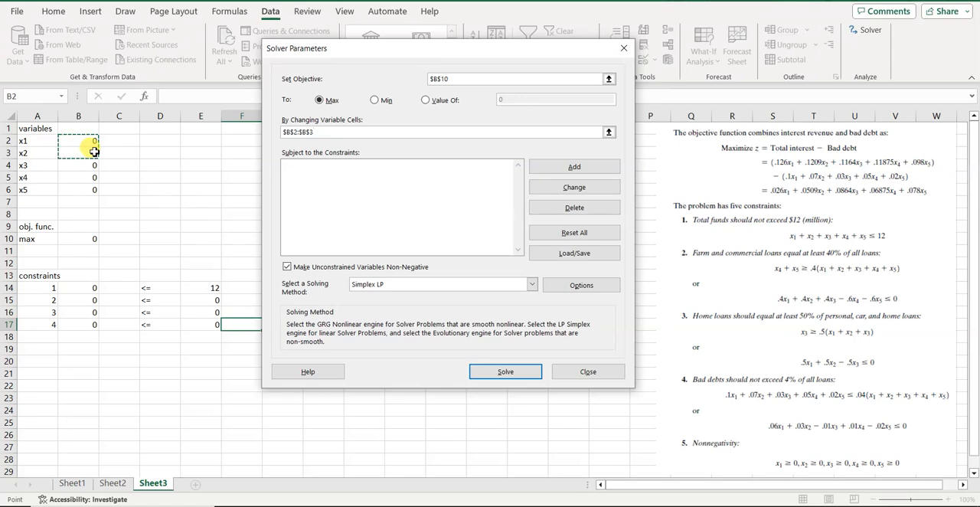
left_click_drag(94, 152, 89, 189)
left_click(91, 140)
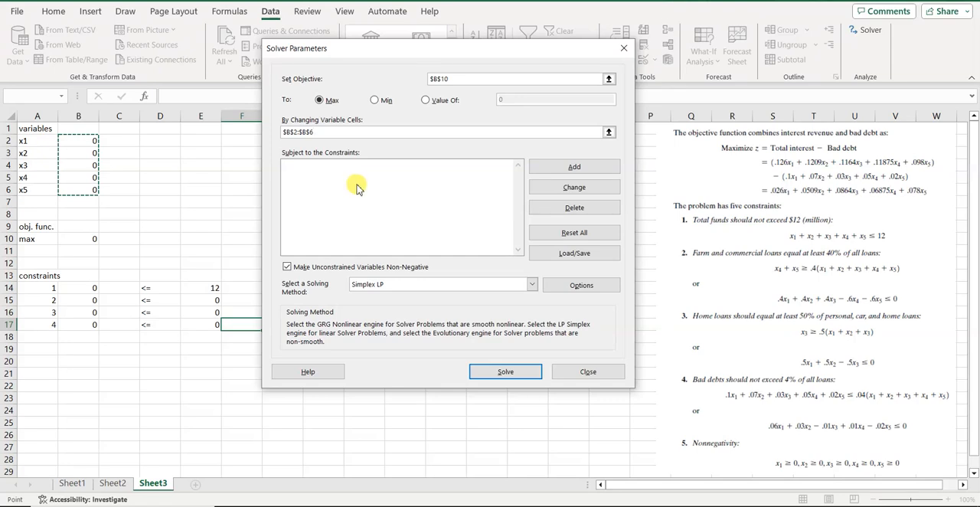
Add the first Solver constraint, $B$14 <= $E$14.
left_click(590, 168)
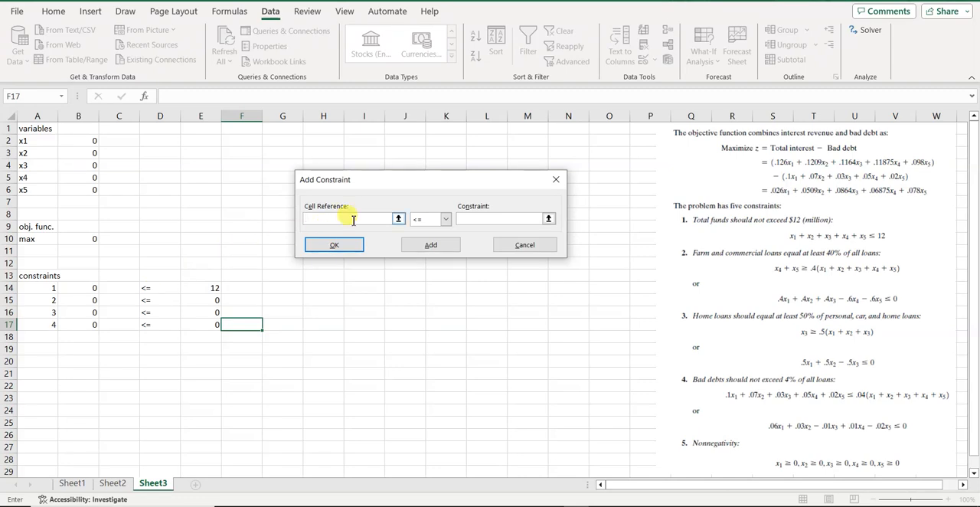
left_click(86, 287)
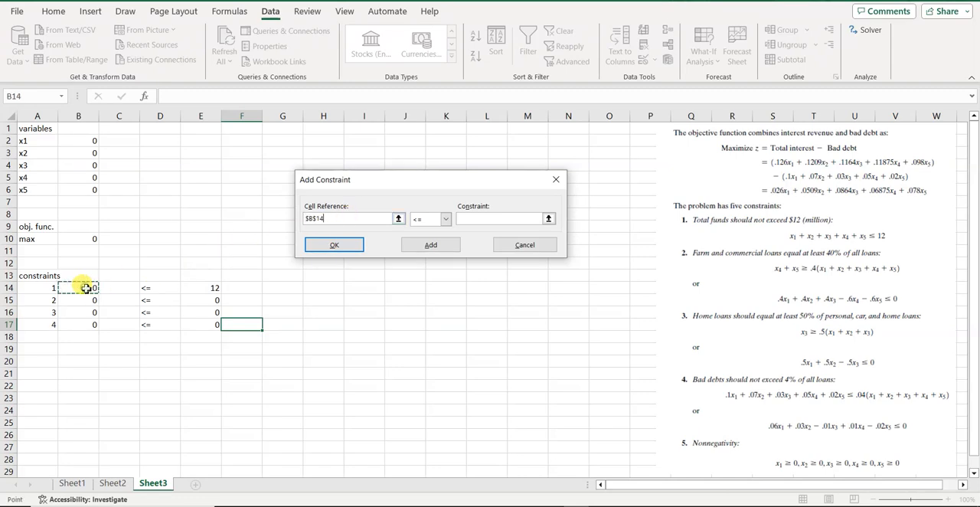
left_click(446, 221)
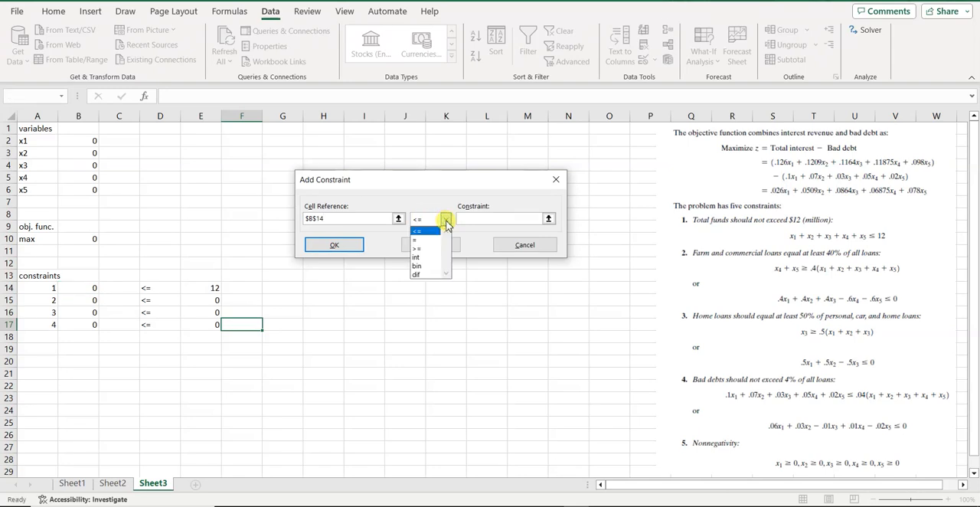
left_click(446, 221)
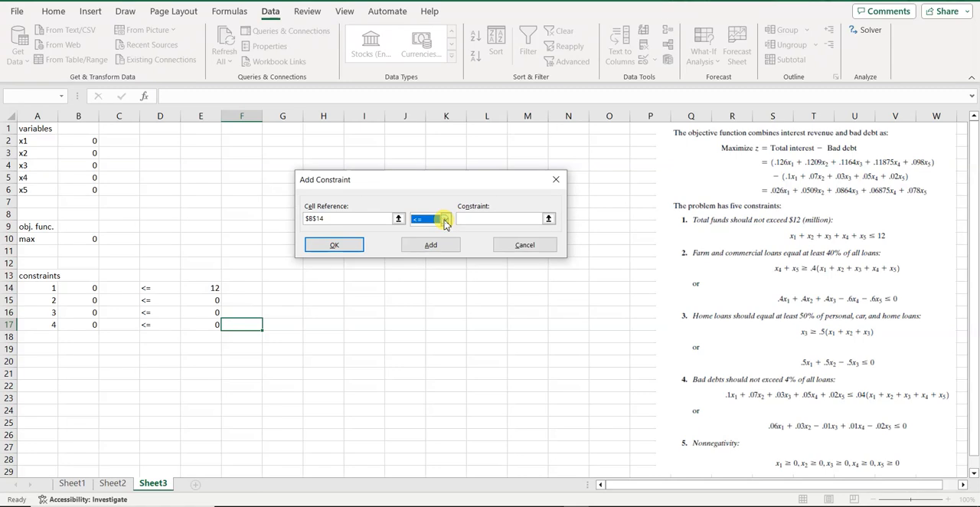
left_click(468, 220)
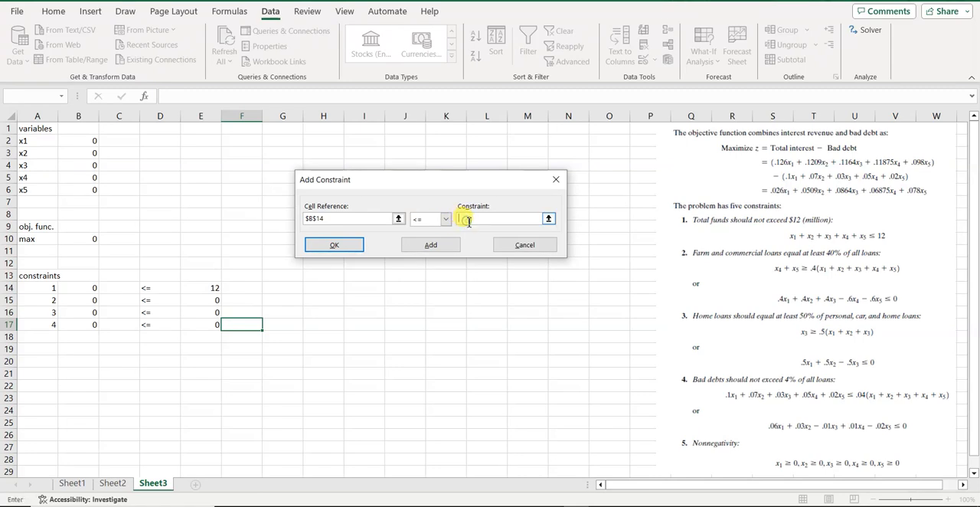
left_click(217, 289)
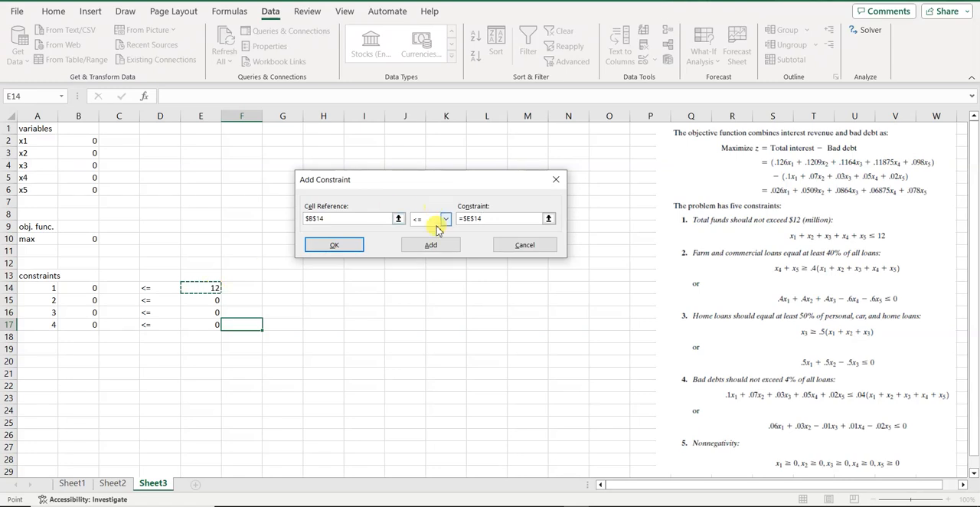
left_click(435, 248)
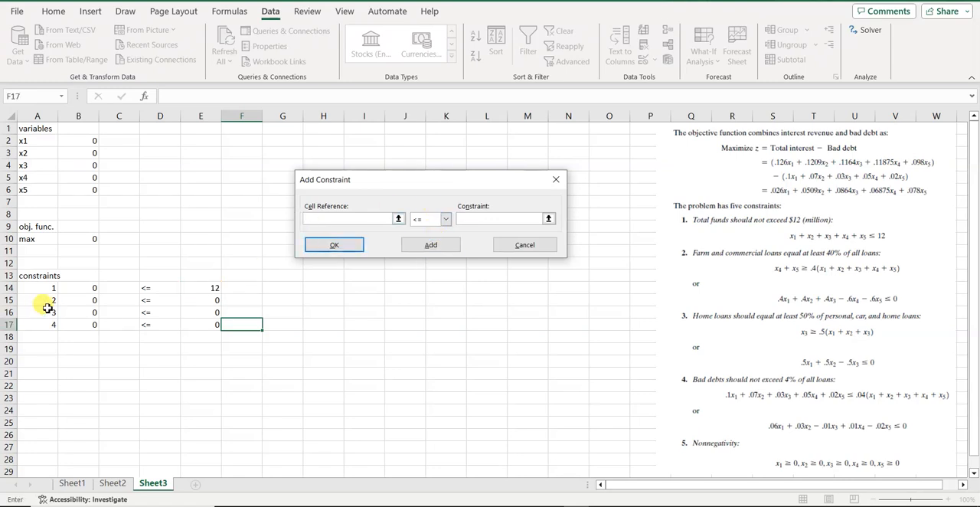
Add the second Solver constraint, $B$15 <= $E$15.
left_click(80, 303)
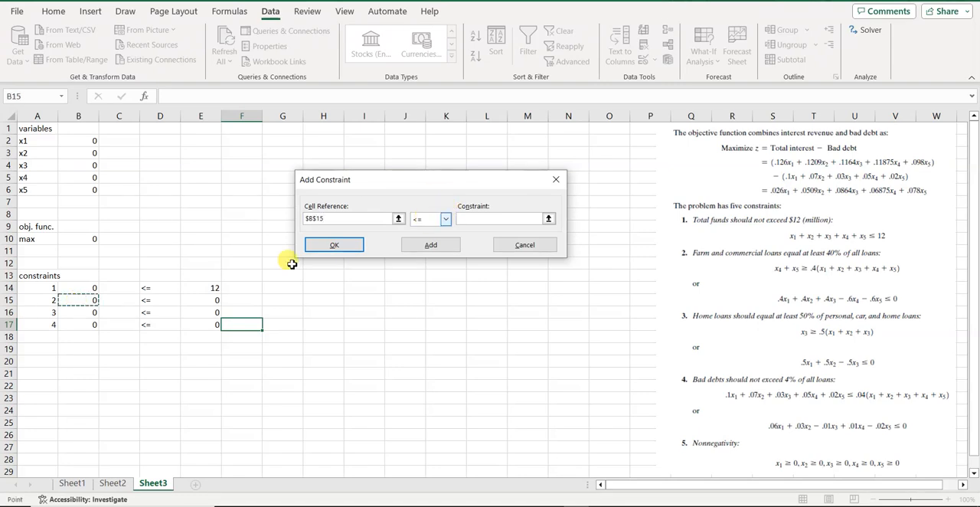
left_click(481, 218)
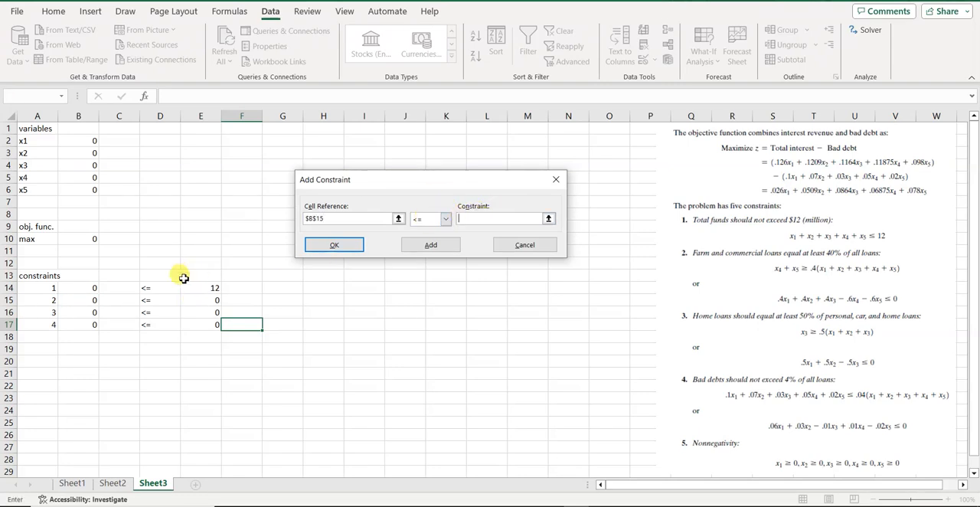
left_click(198, 305)
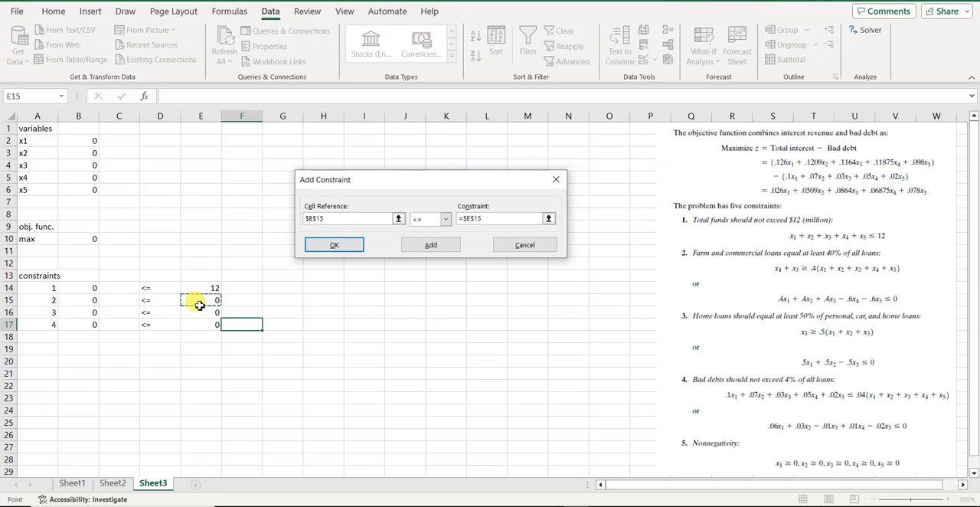
left_click(425, 246)
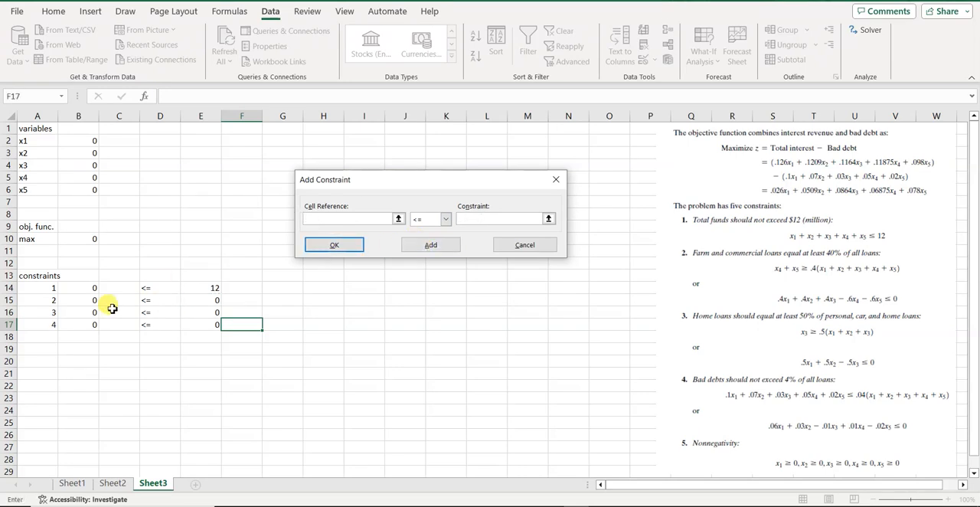
Add the third Solver constraint, $B$16 <= $E$16.
left_click(88, 313)
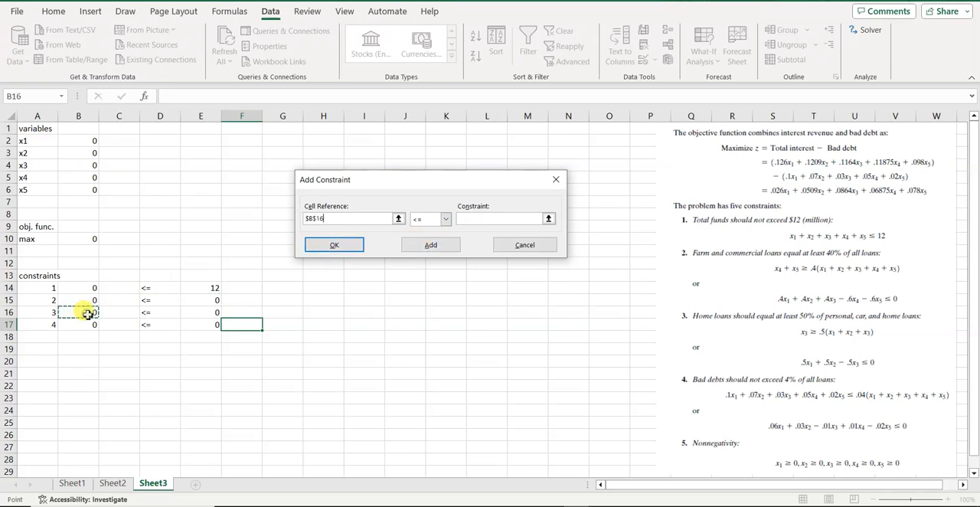
left_click(470, 218)
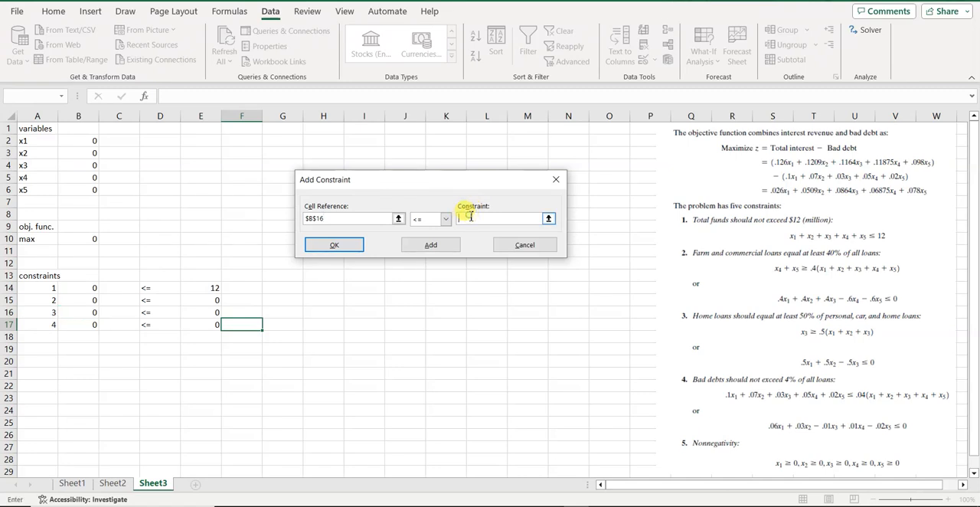
left_click(199, 313)
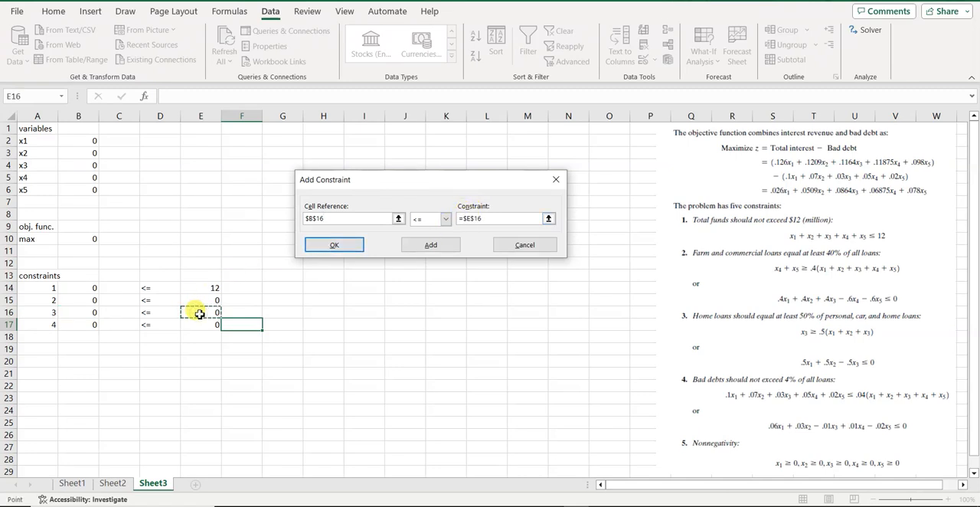
left_click(79, 324)
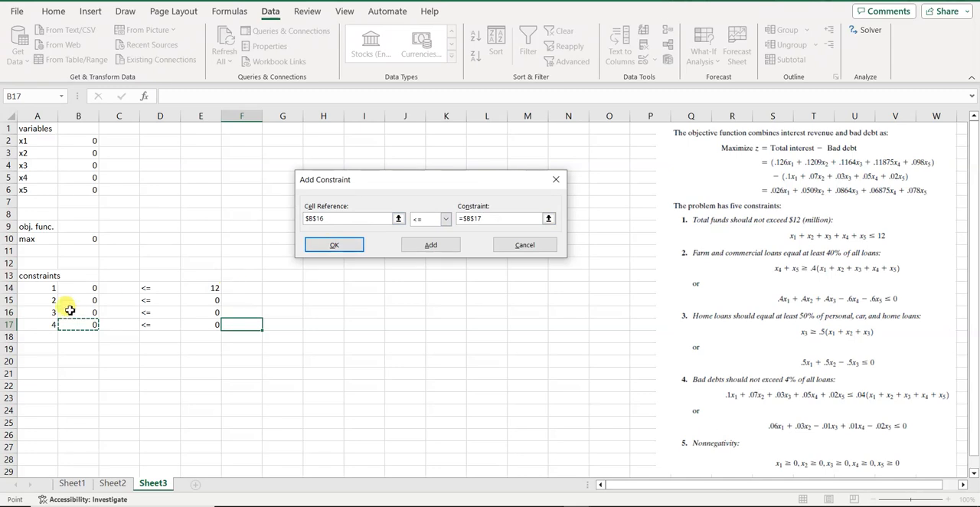
left_click(206, 312)
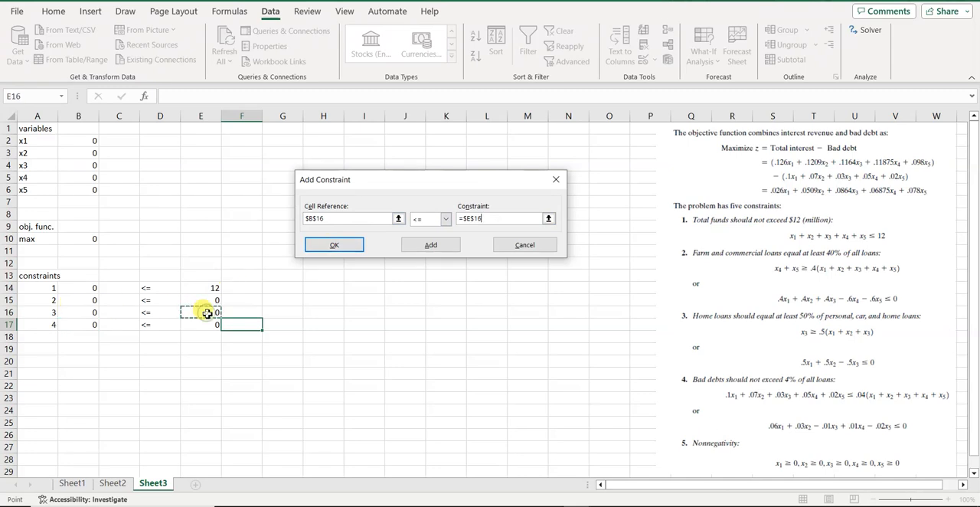
left_click(431, 245)
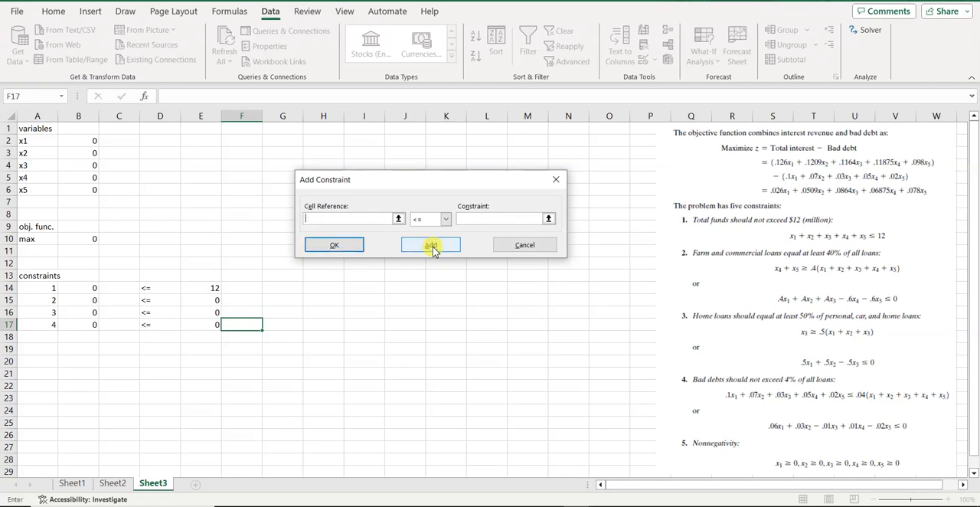
Add the fourth Solver constraint, $B$17 <= $E$17, and return to the Solver parameters.
left_click(82, 328)
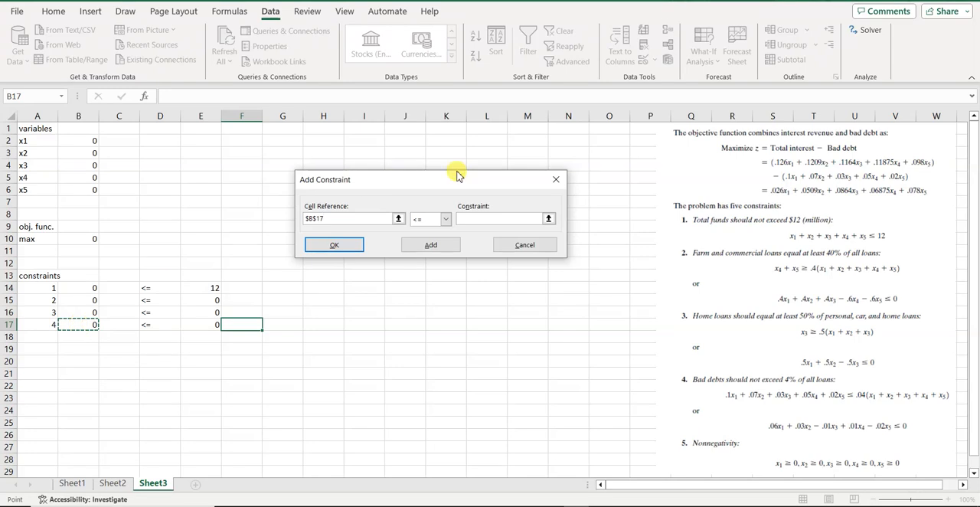
left_click(486, 218)
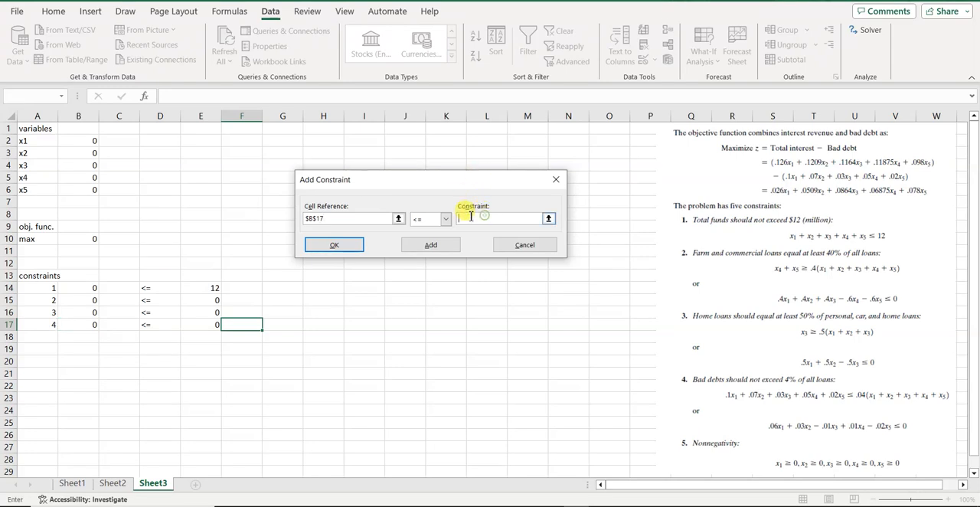
left_click(201, 325)
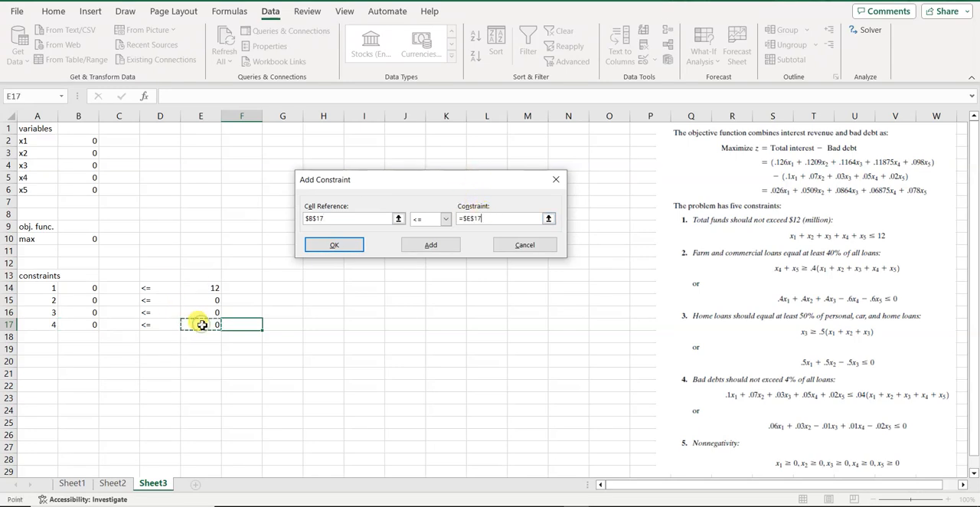
left_click(332, 245)
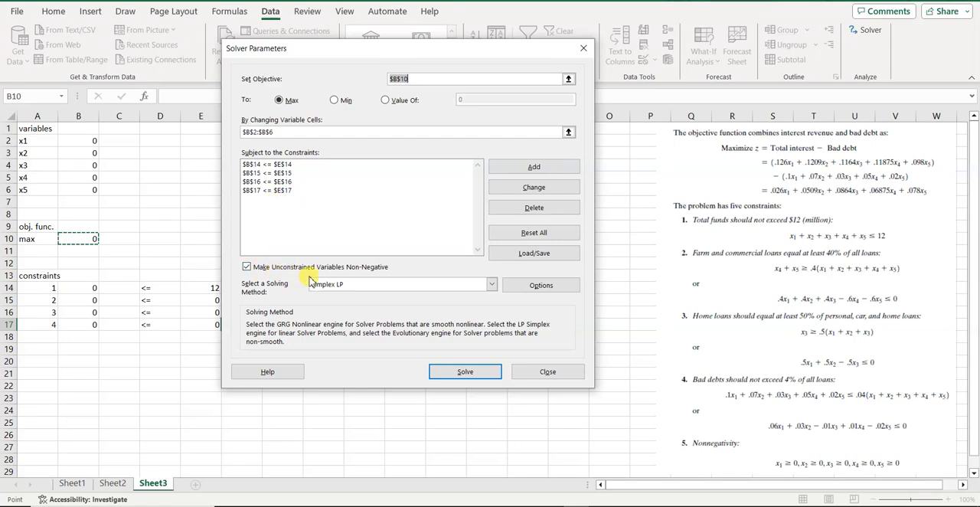
Keep unconstrained variables non-negative, choose Simplex LP as the solving method, and solve the model.
left_click(247, 268)
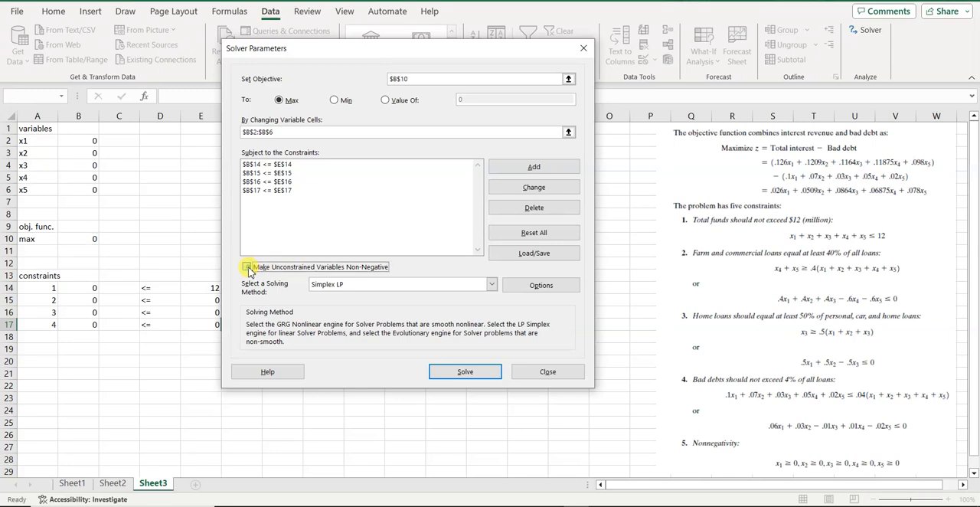
left_click(247, 268)
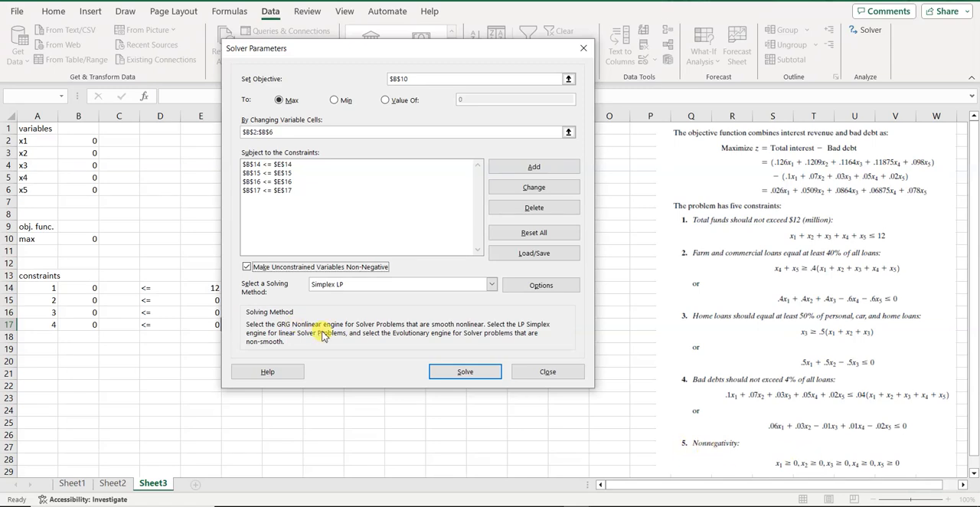
left_click(490, 285)
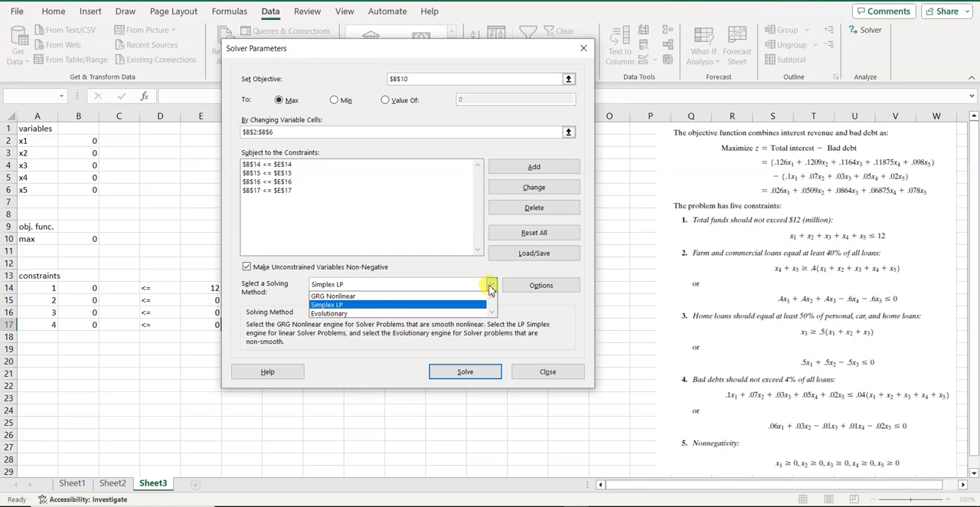
left_click(328, 305)
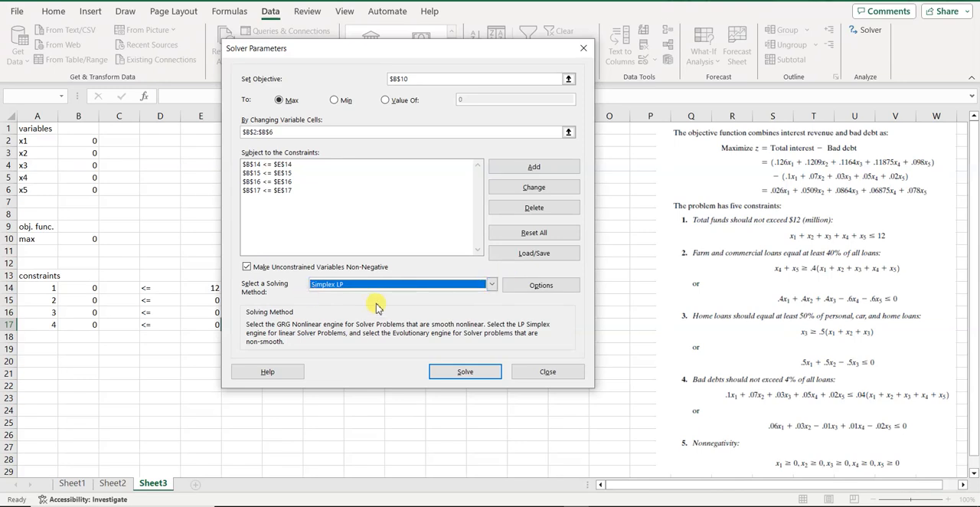
left_click(462, 373)
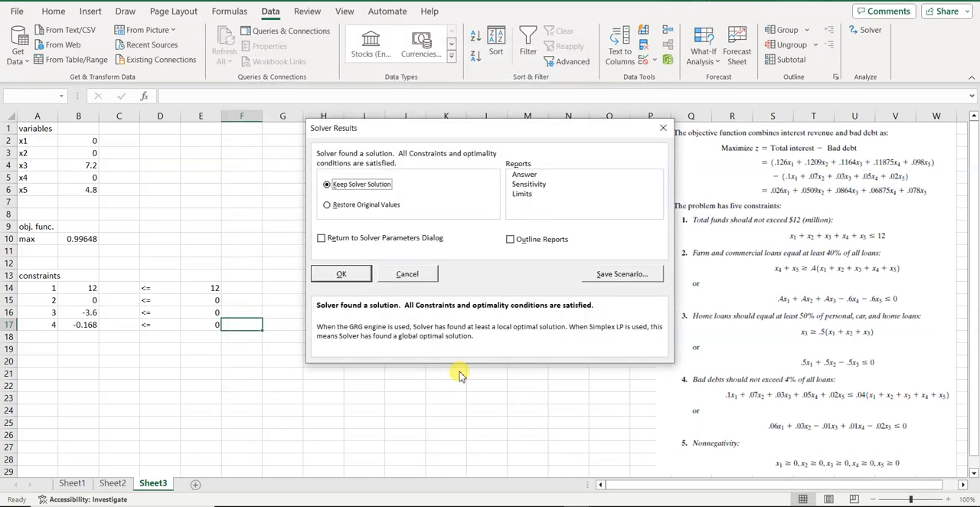